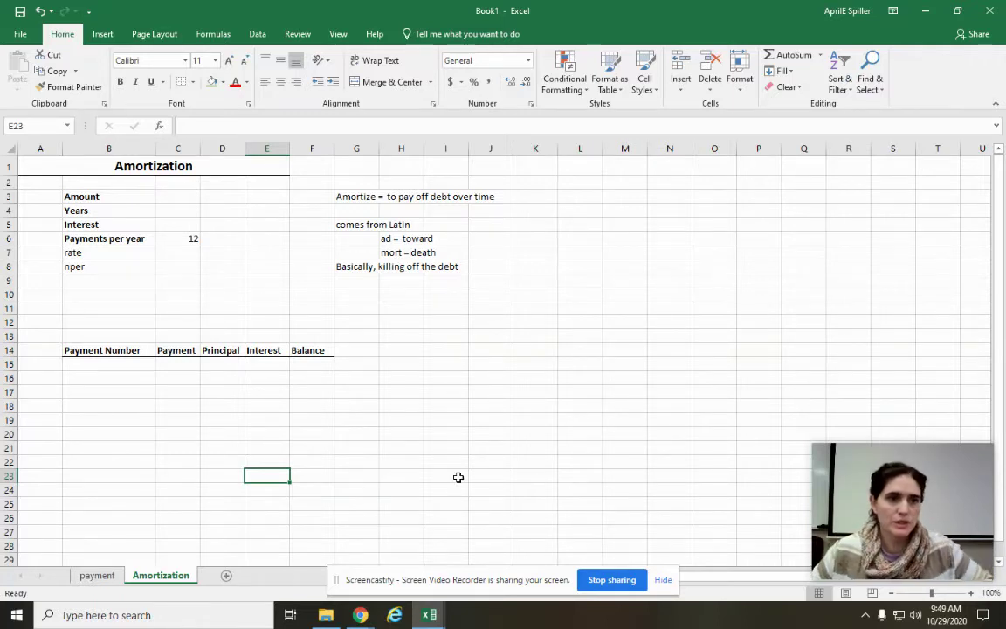
Append ' Table' to the Amortization title in A1 so it reads 'Amortization Table'.
click(192, 166)
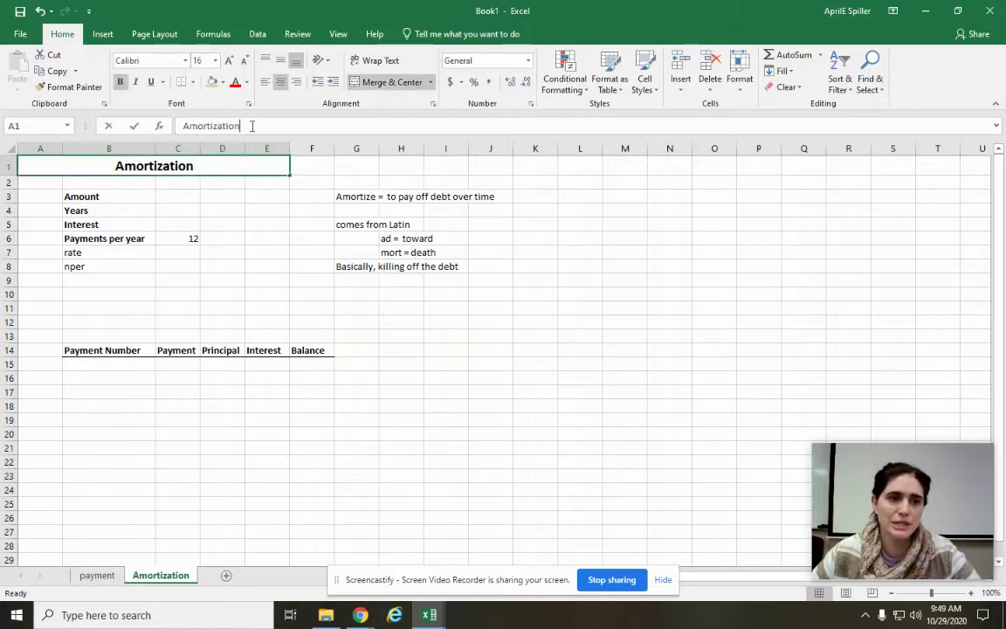
click(283, 128)
text(Table)
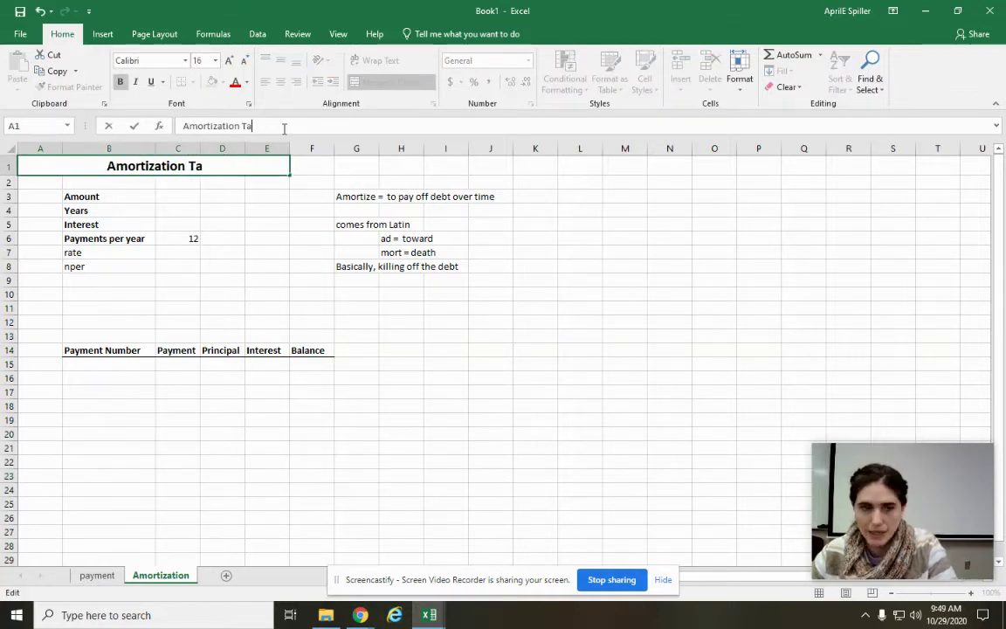
click(482, 395)
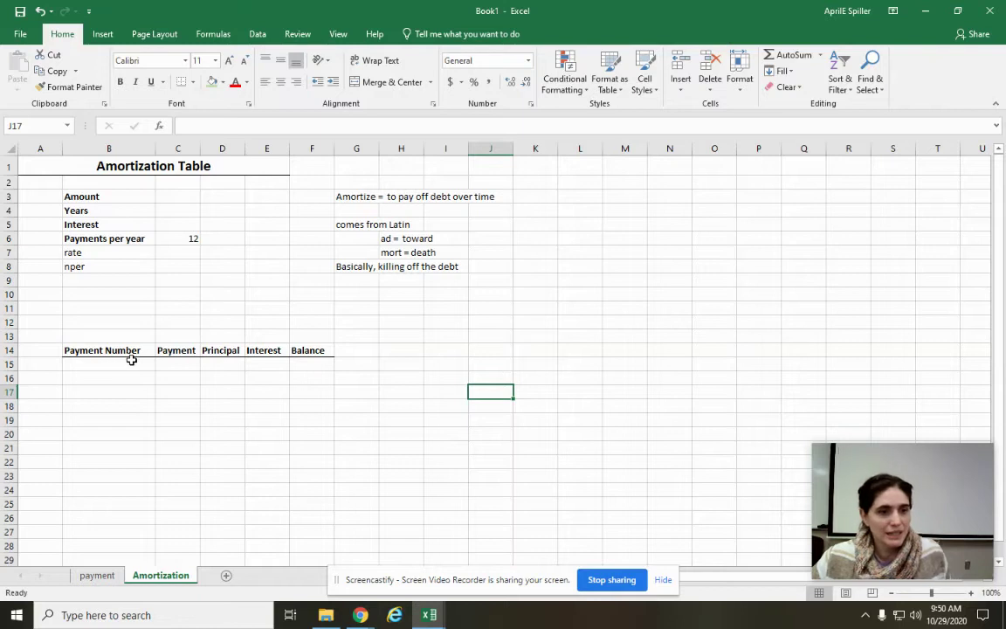
Enter the loan inputs: Amount 24000 in C3, Years 6 in C4, Interest 2.8% in C5.
click(184, 200)
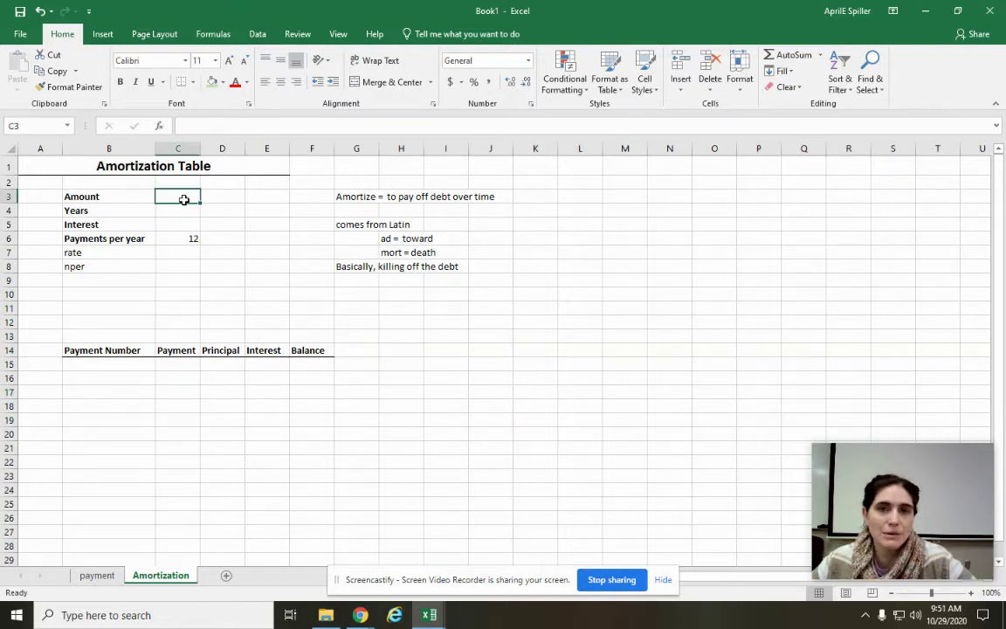
text(12)
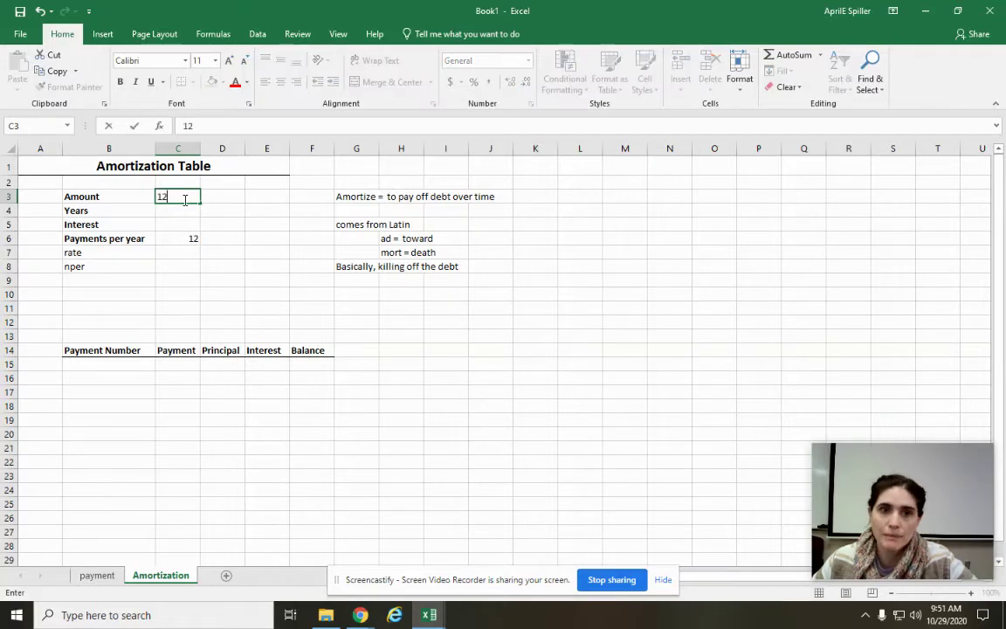
key(BackSpace)
key(BackSpace)
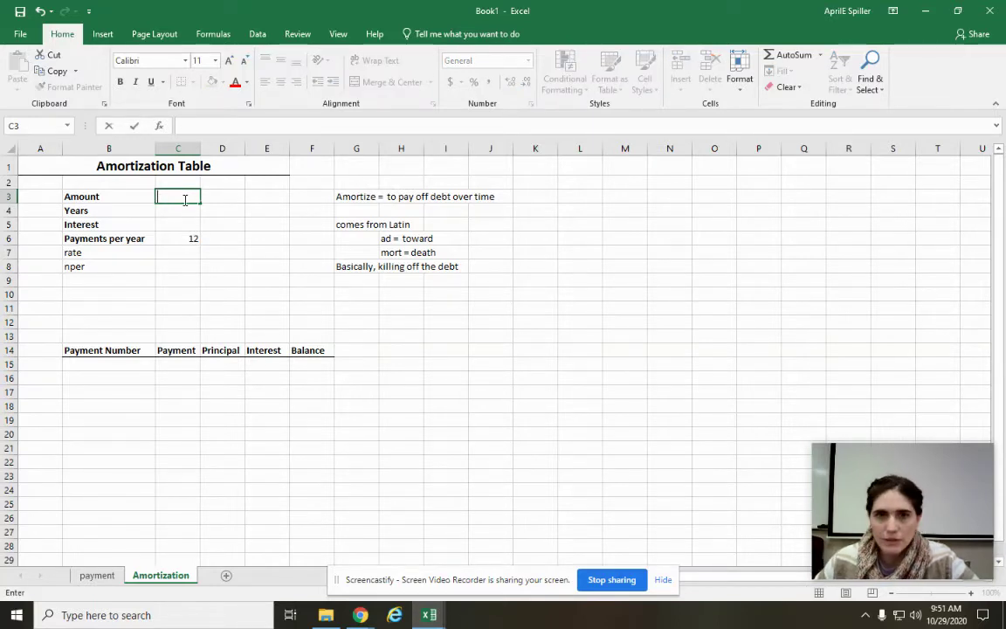
text(24000)
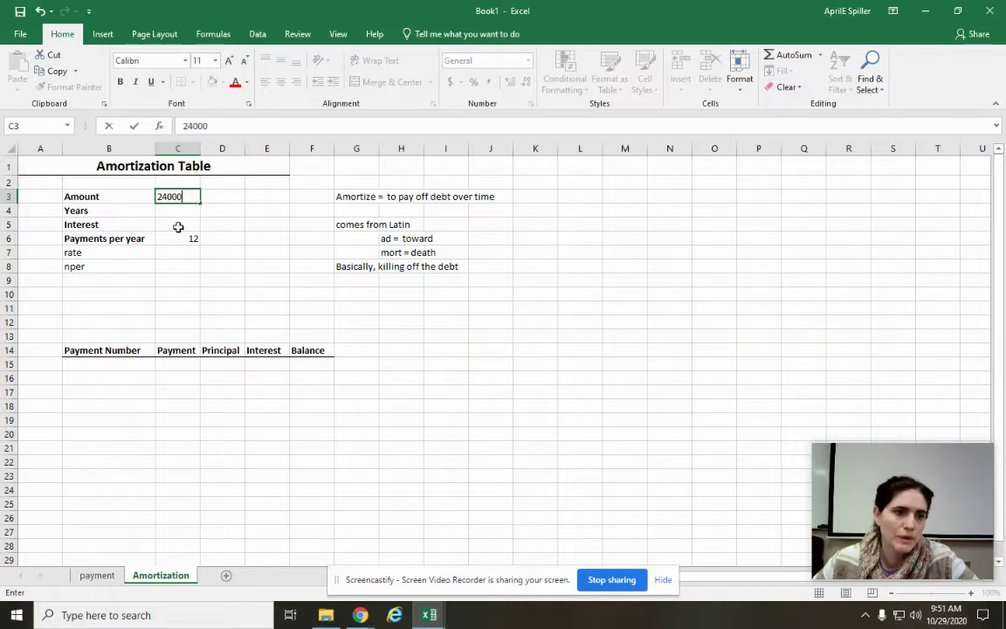
key(Return)
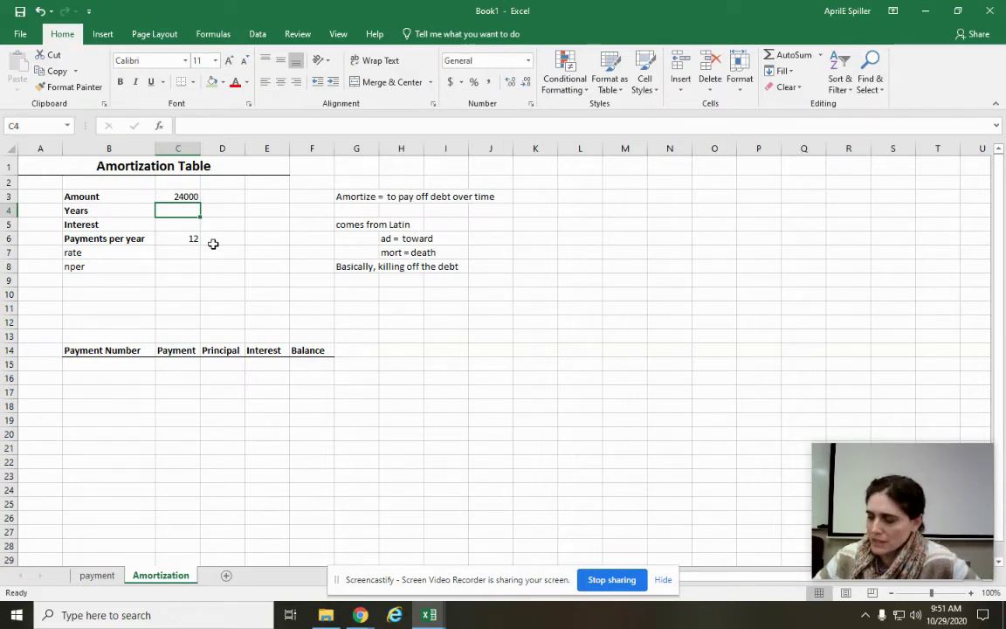
text(6)
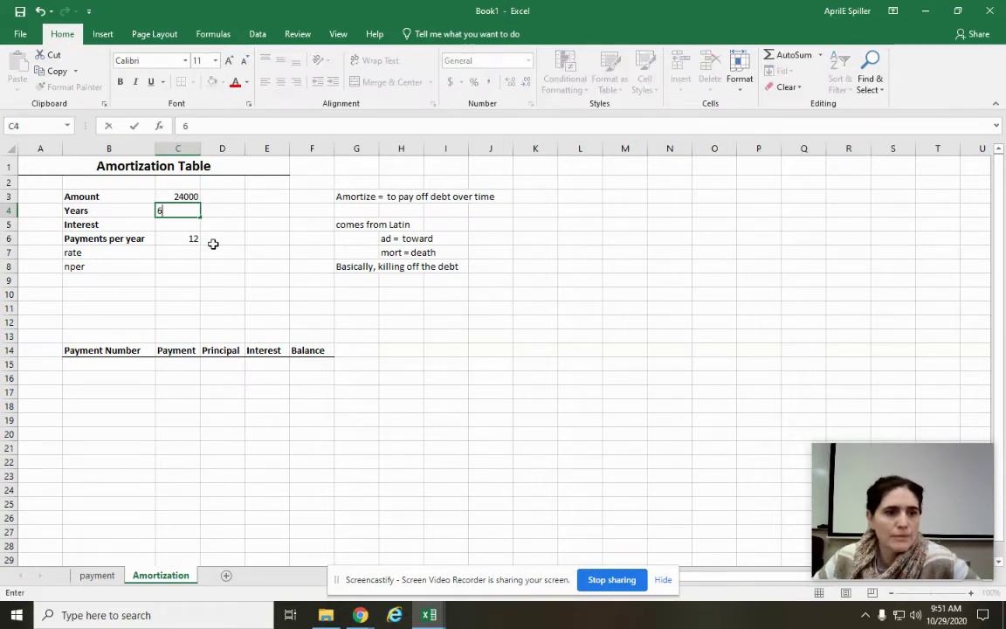
key(Return)
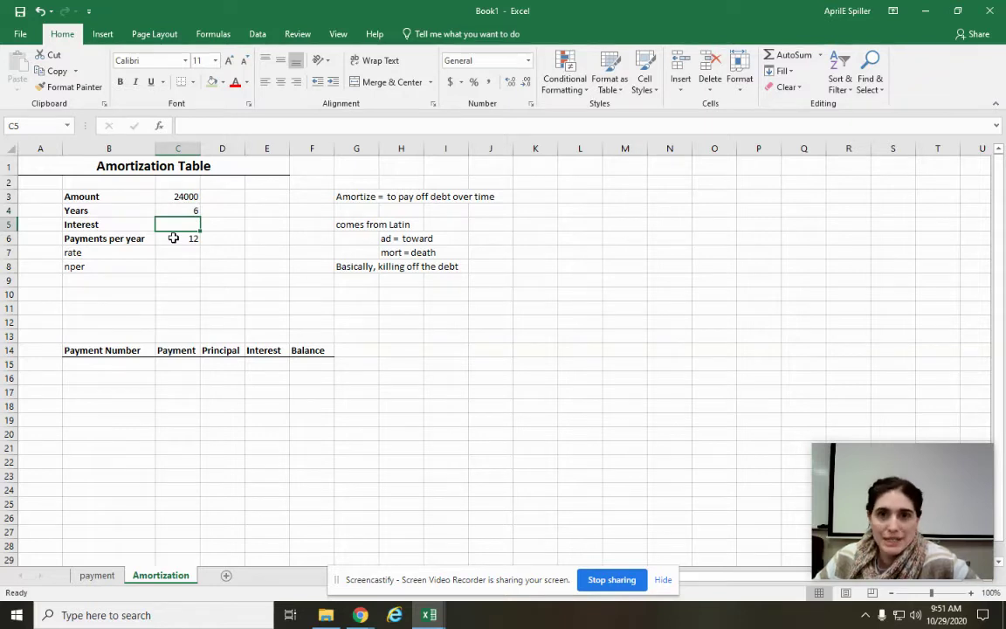
text(2.8%)
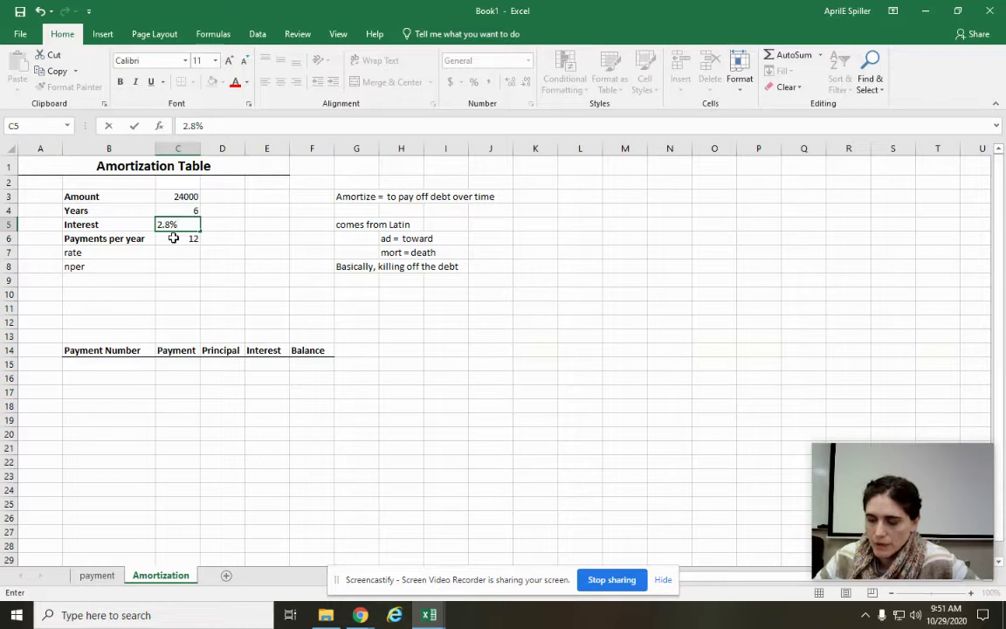
key(Return)
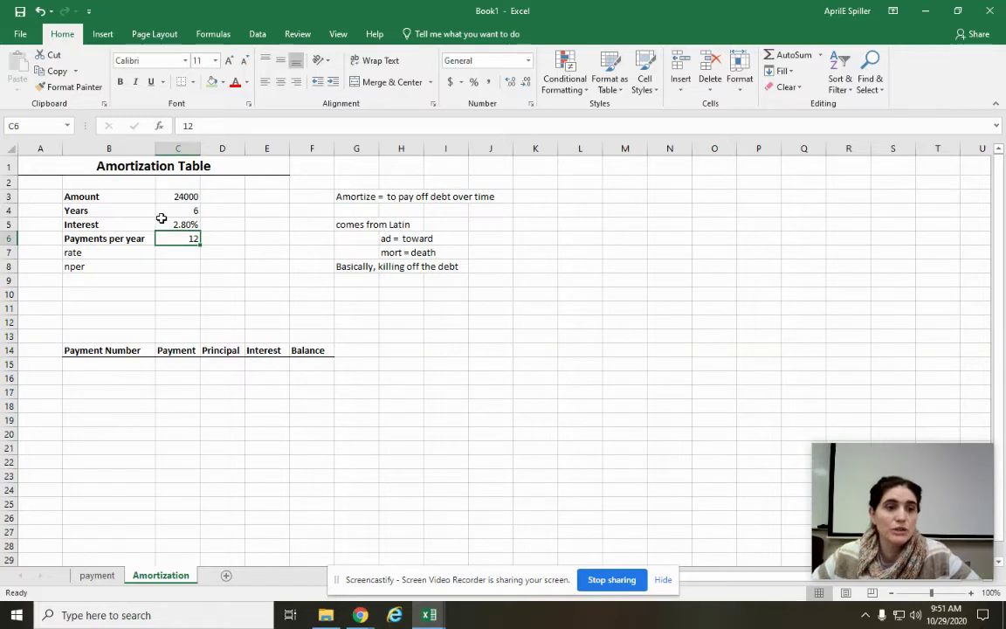
Enter =C5/C6 in C7 to get the periodic rate 0.002333.
click(168, 248)
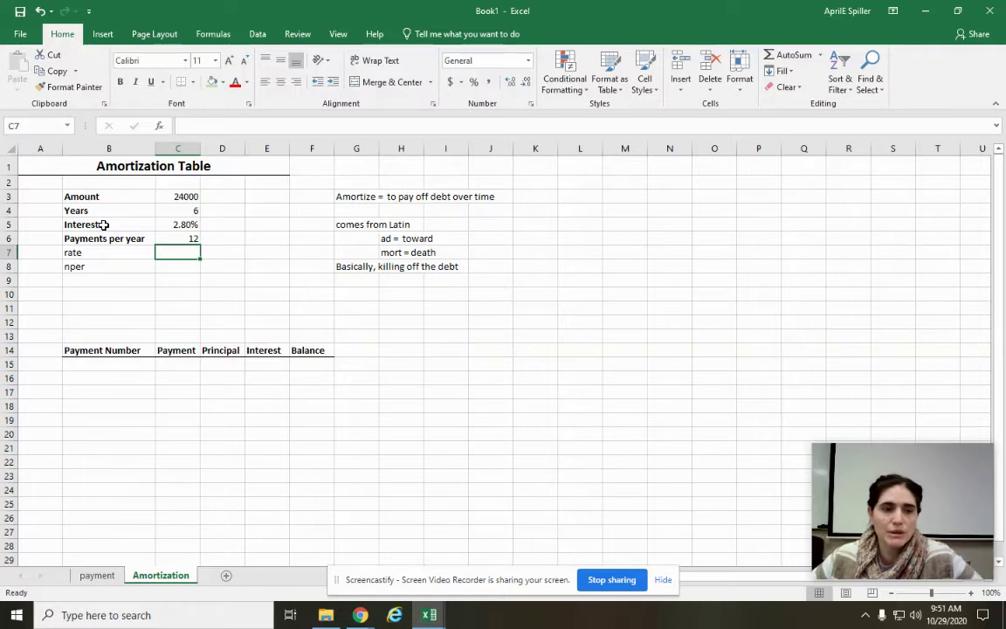
text(=)
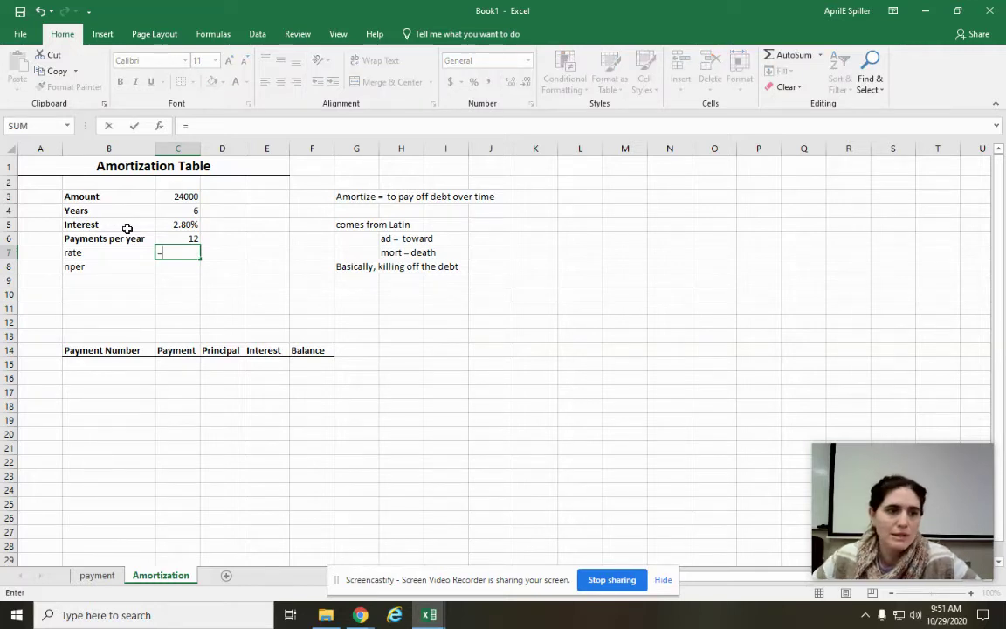
click(174, 225)
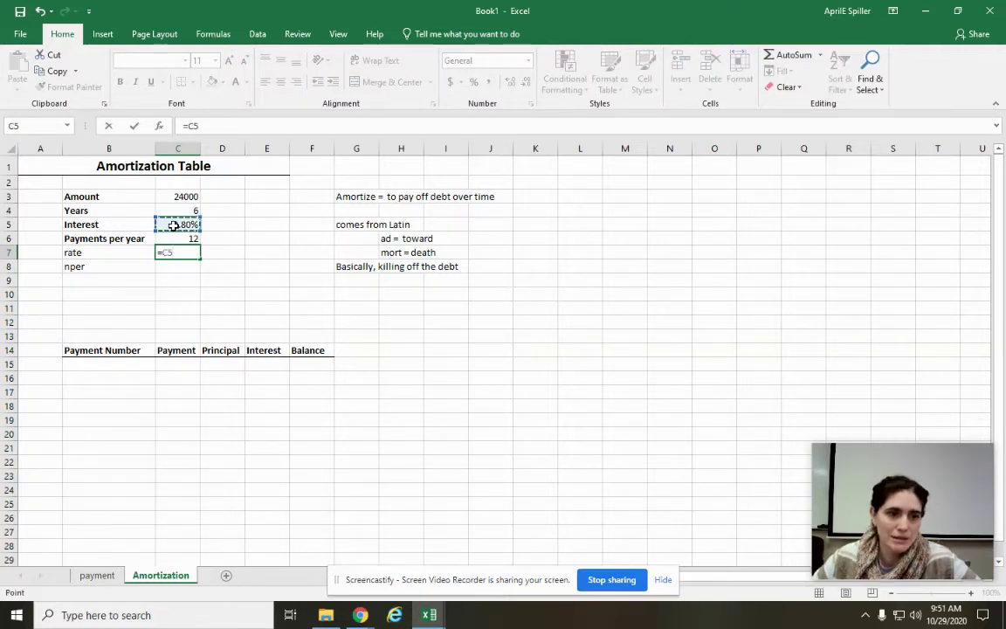
text(/)
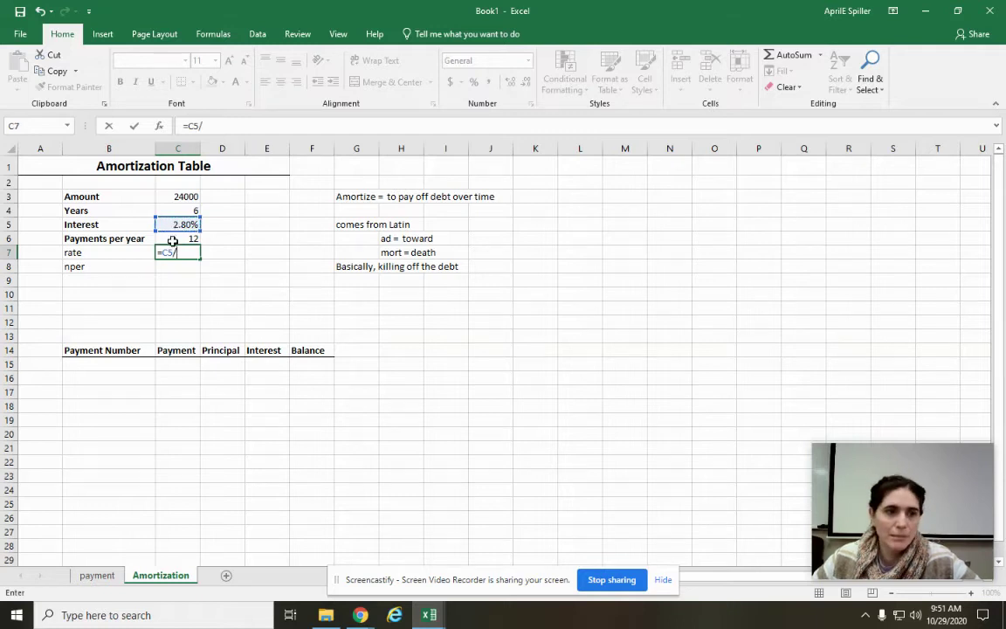
click(171, 238)
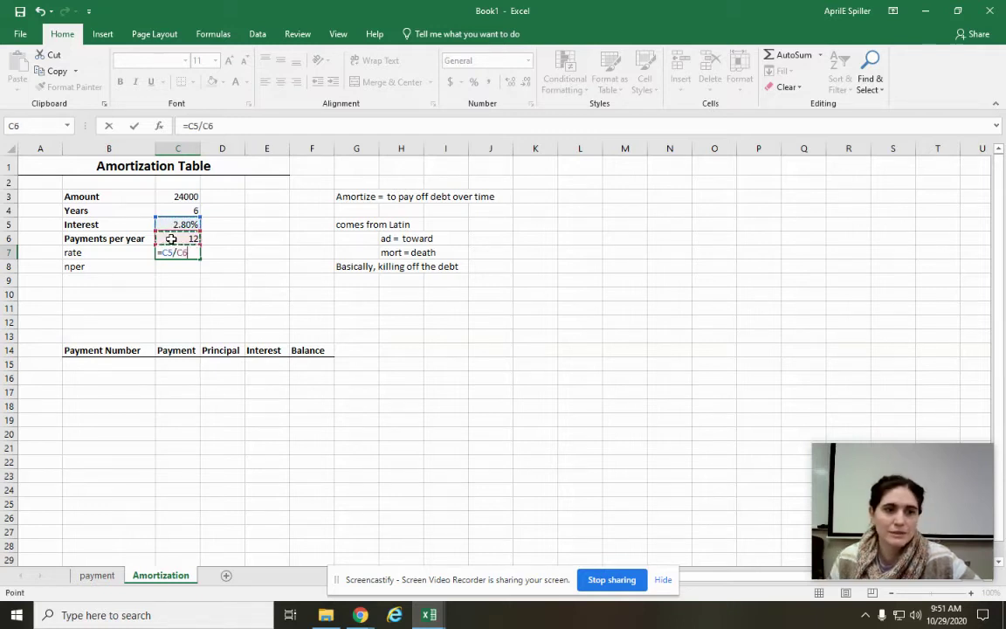
key(Return)
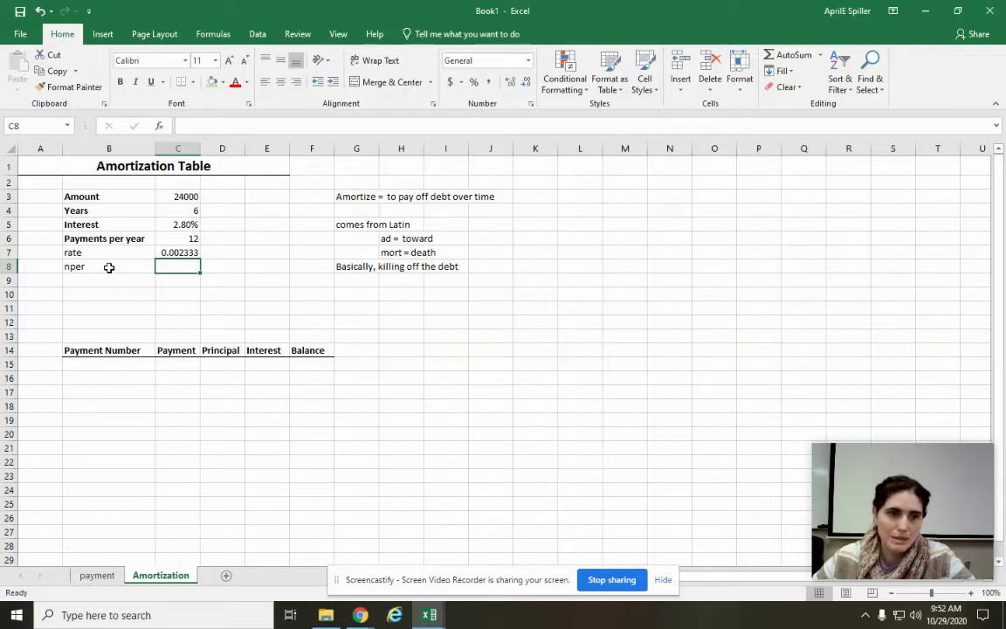
Enter =C6*C4 in C8 to get 72 total periods.
text(=)
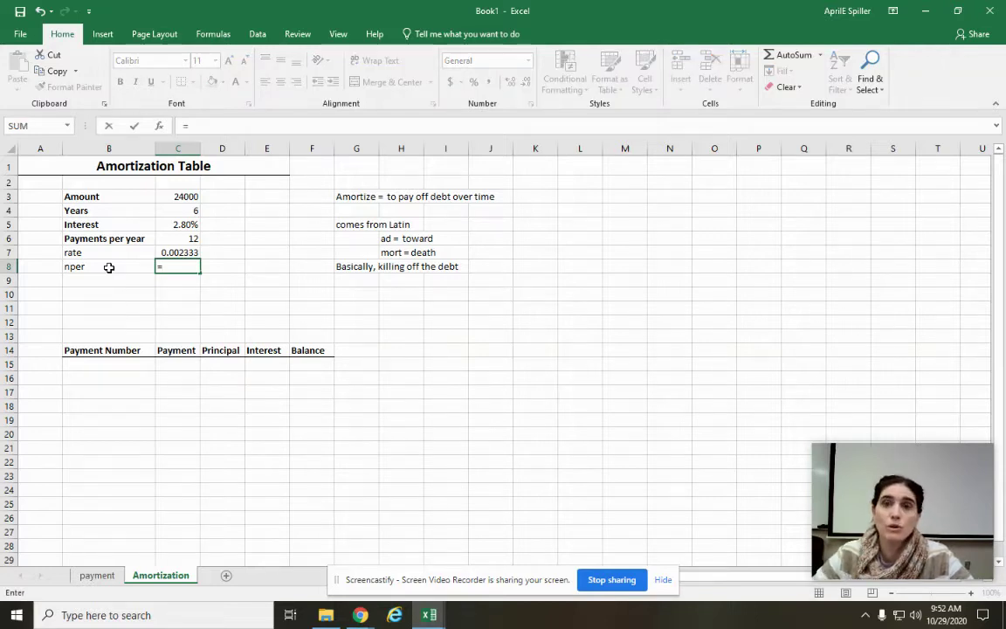
click(170, 238)
text(*)
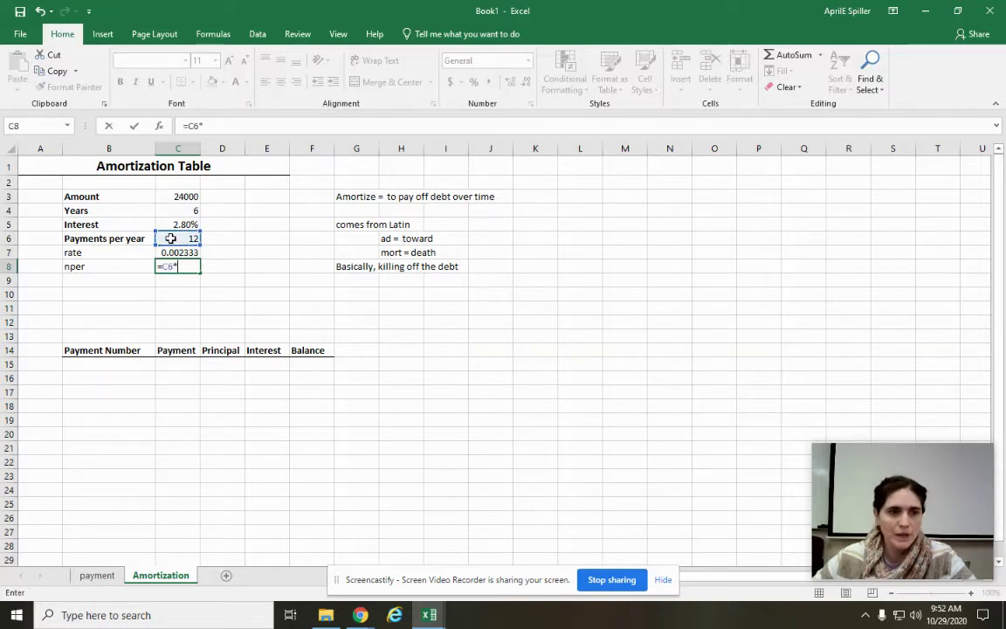
click(182, 209)
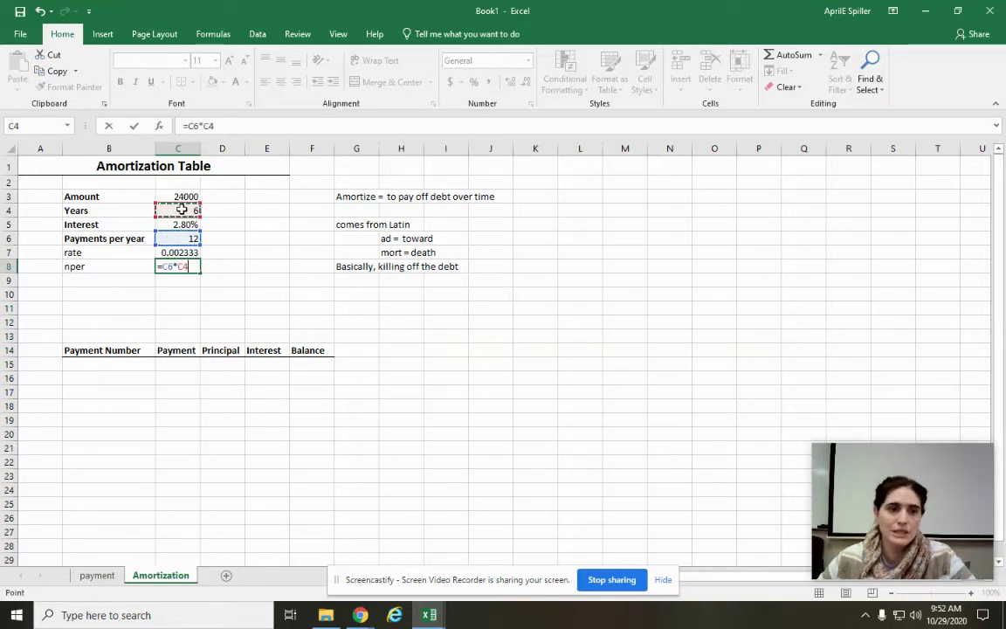
key(Return)
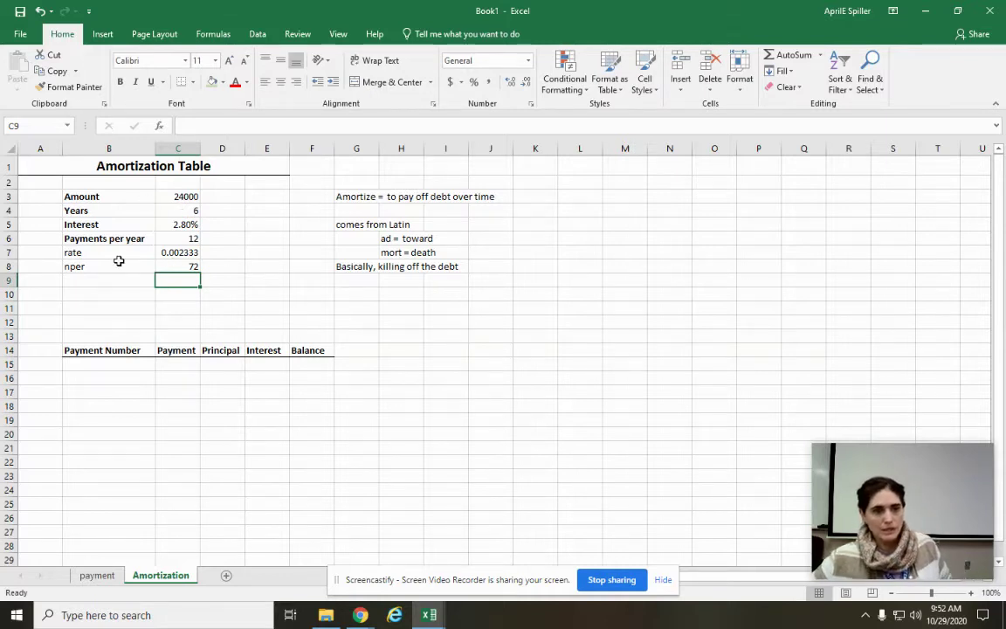
click(100, 294)
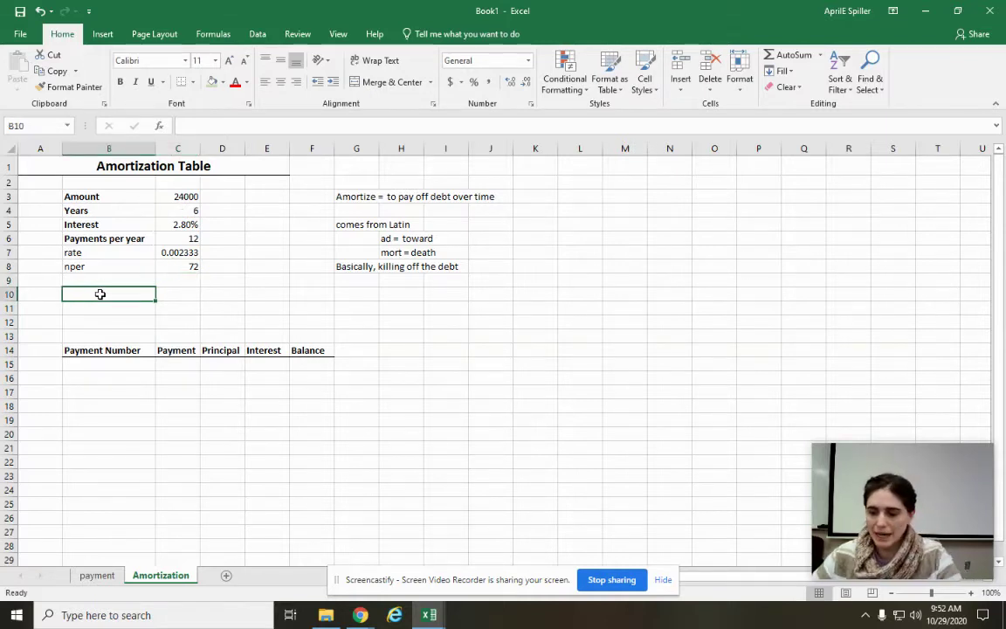
Label B10 'Payment' and enter =PMT(C7,C8,C3) in C10, giving ($362.50).
text(Payment)
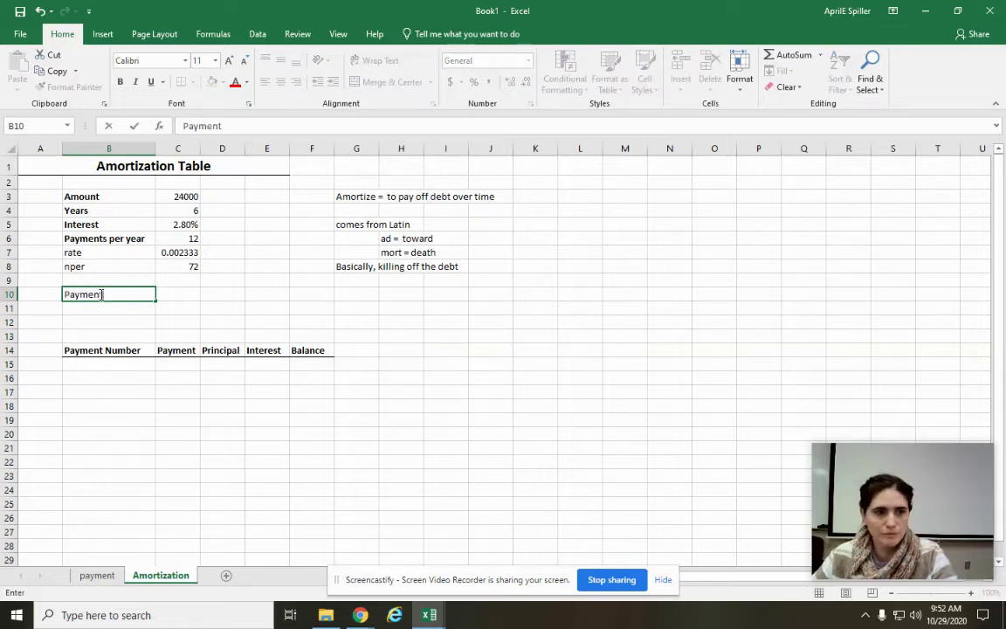
click(187, 296)
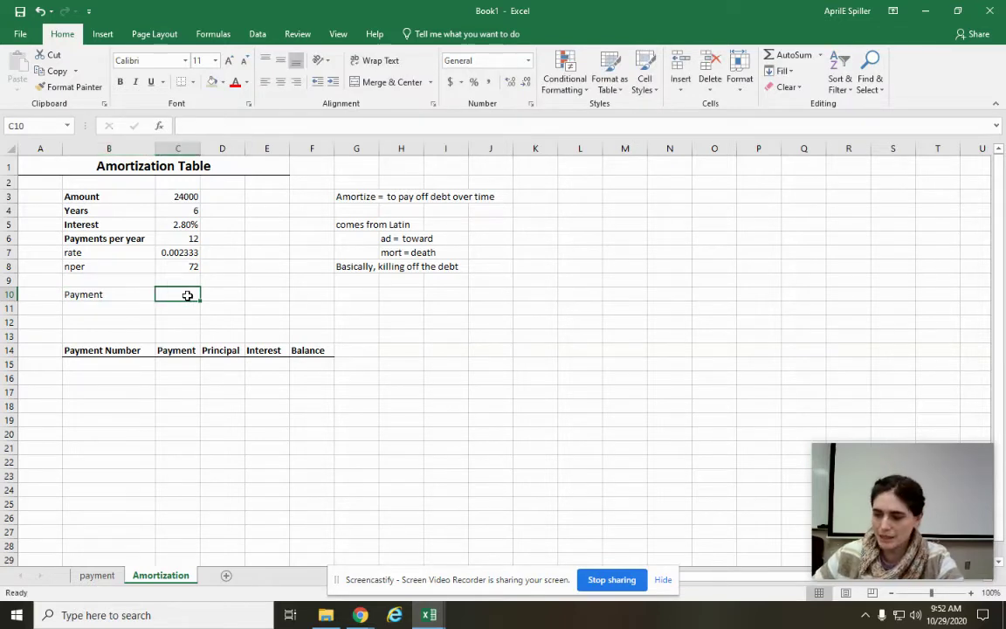
text(=)
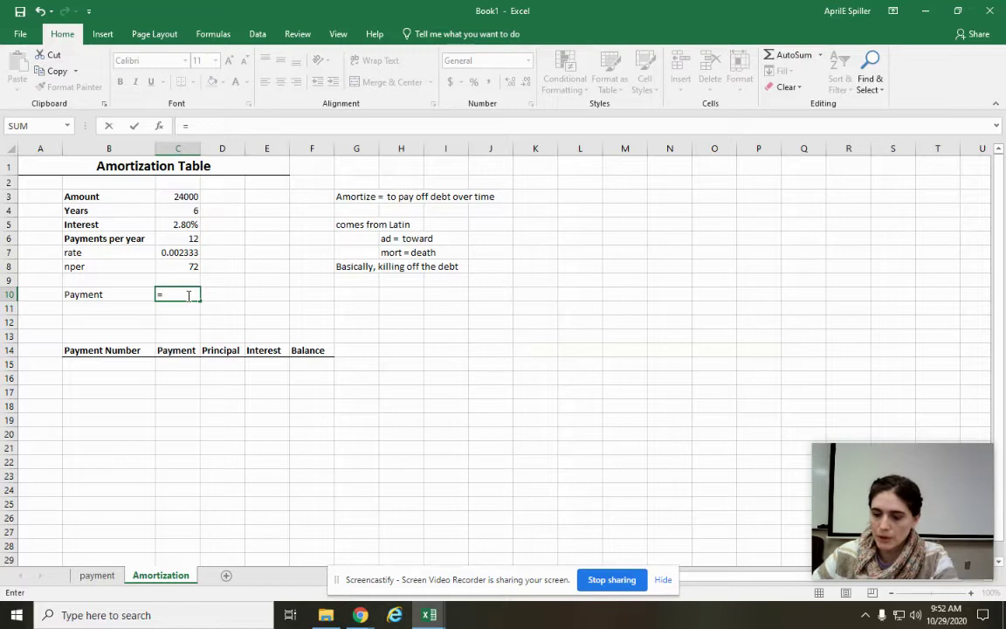
text(pmt()
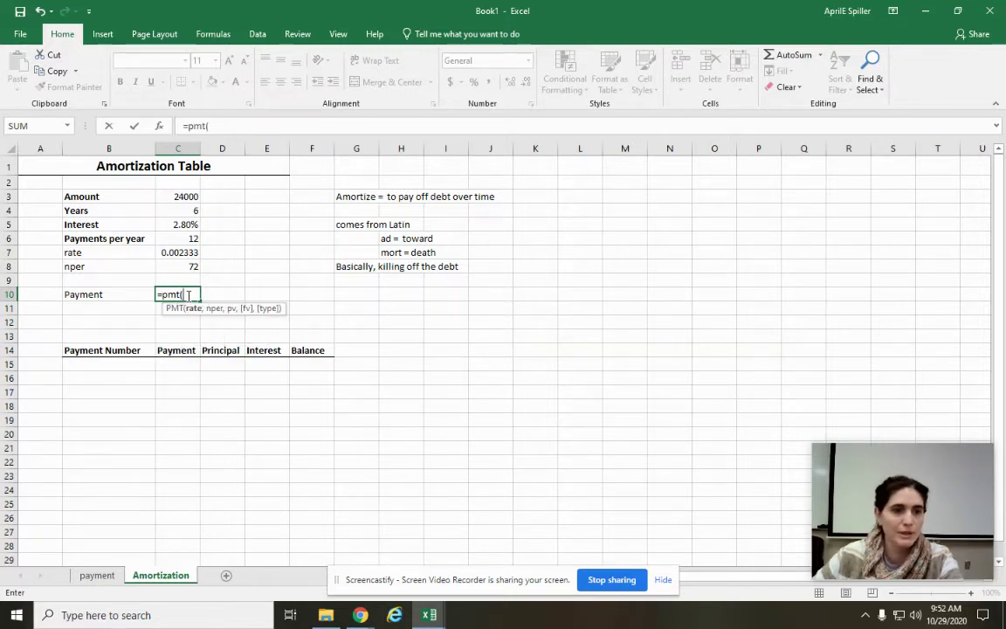
click(167, 253)
text(,)
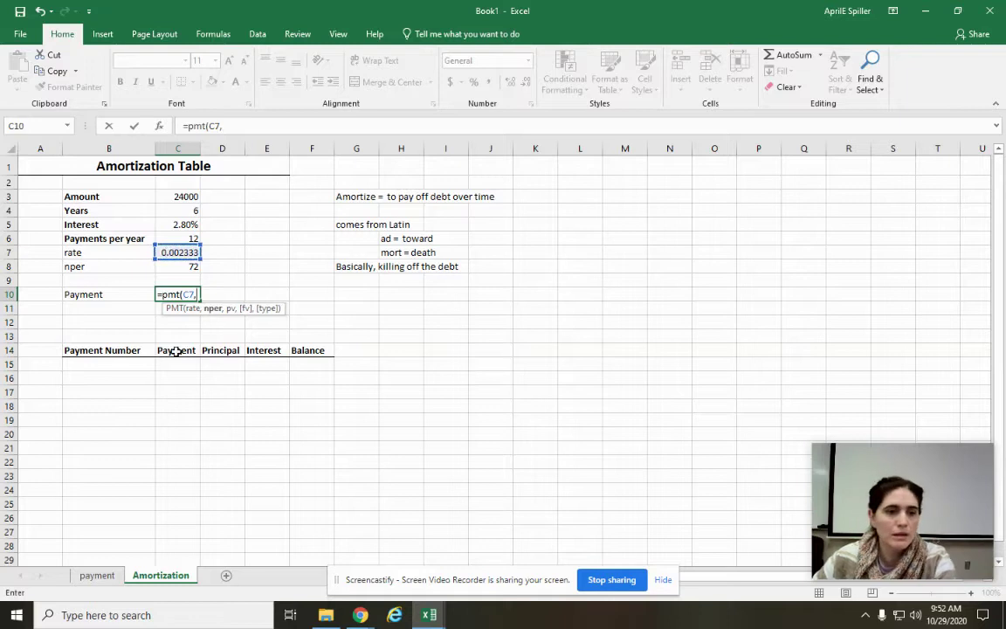
click(168, 267)
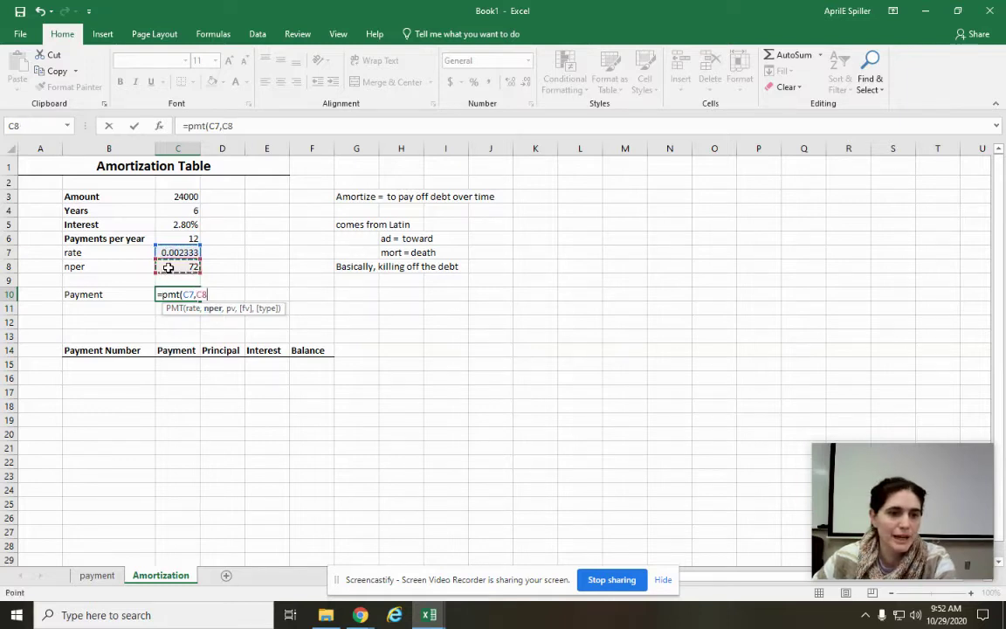
text(,)
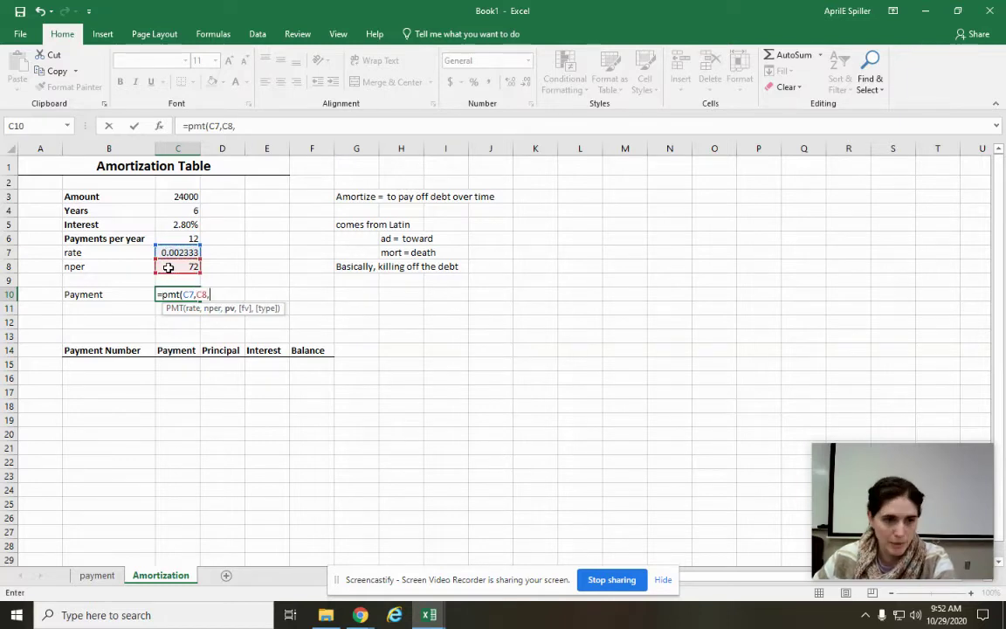
click(162, 196)
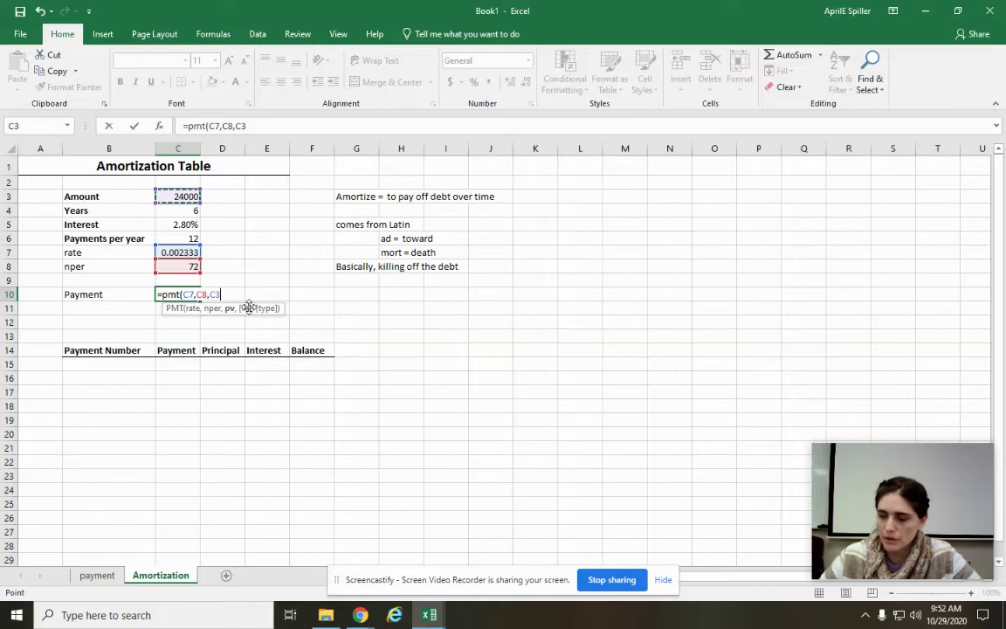
text())
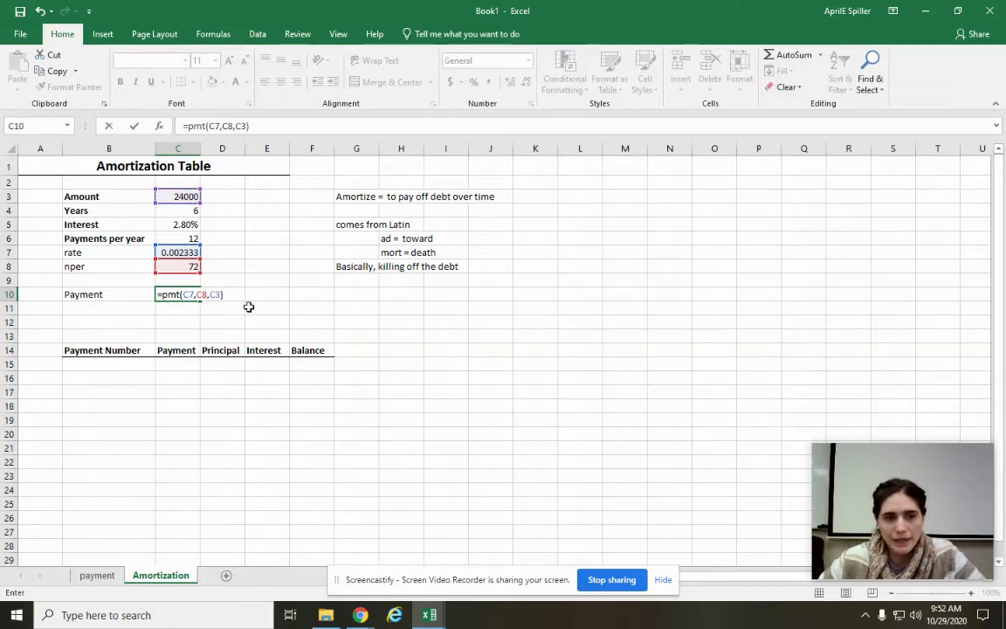
key(BackSpace)
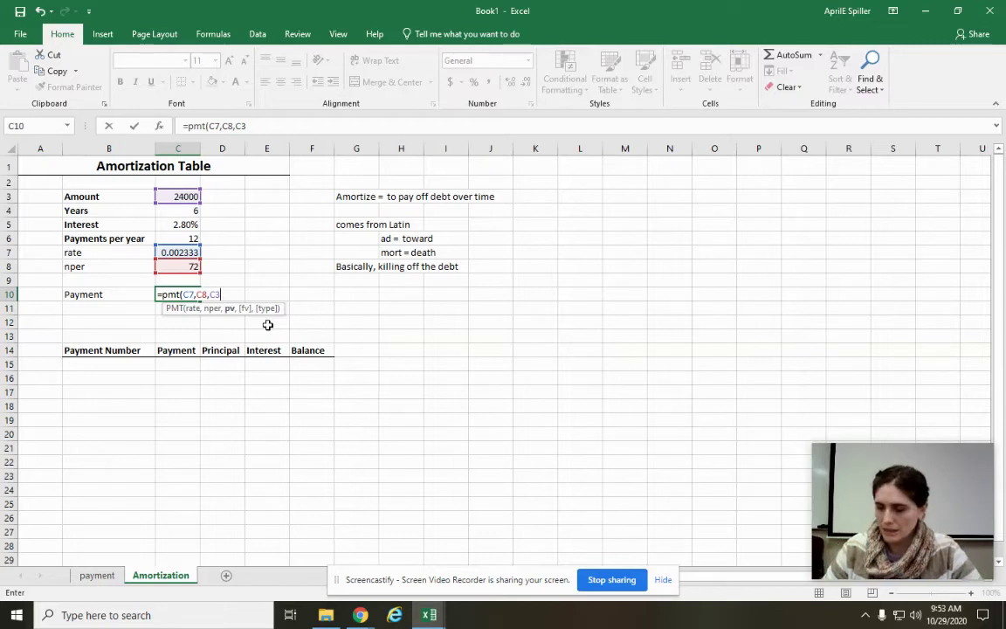
text())
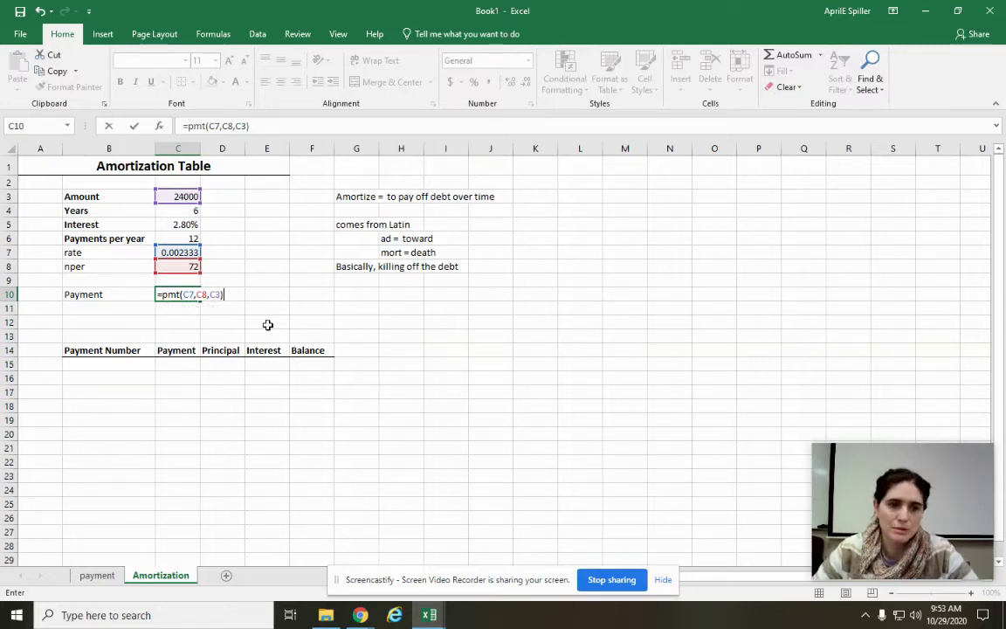
key(Return)
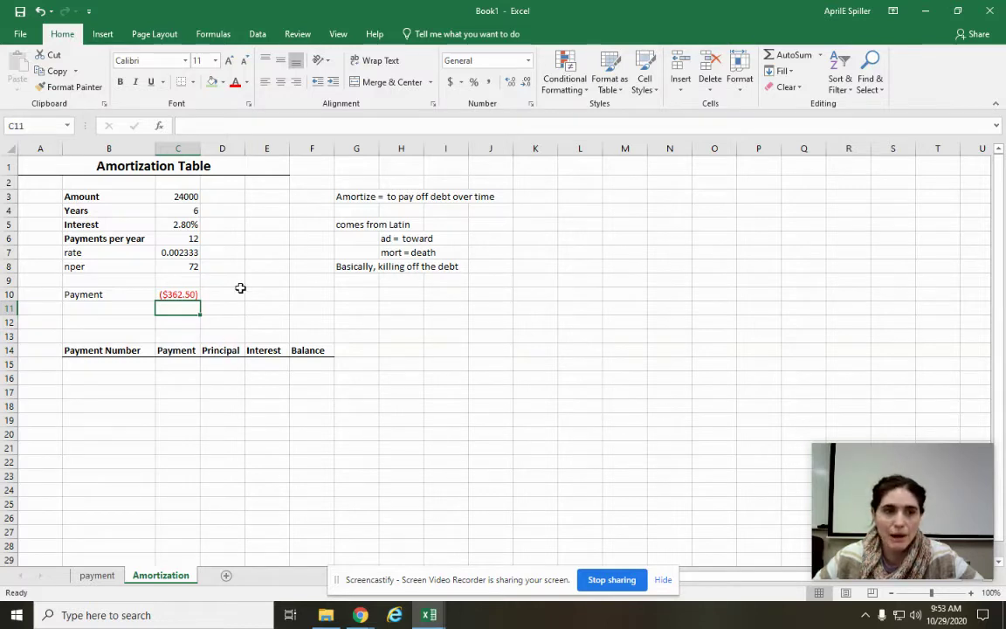
Write the note '(PV, or Principal)' in D3 beside the 24000 amount.
click(223, 198)
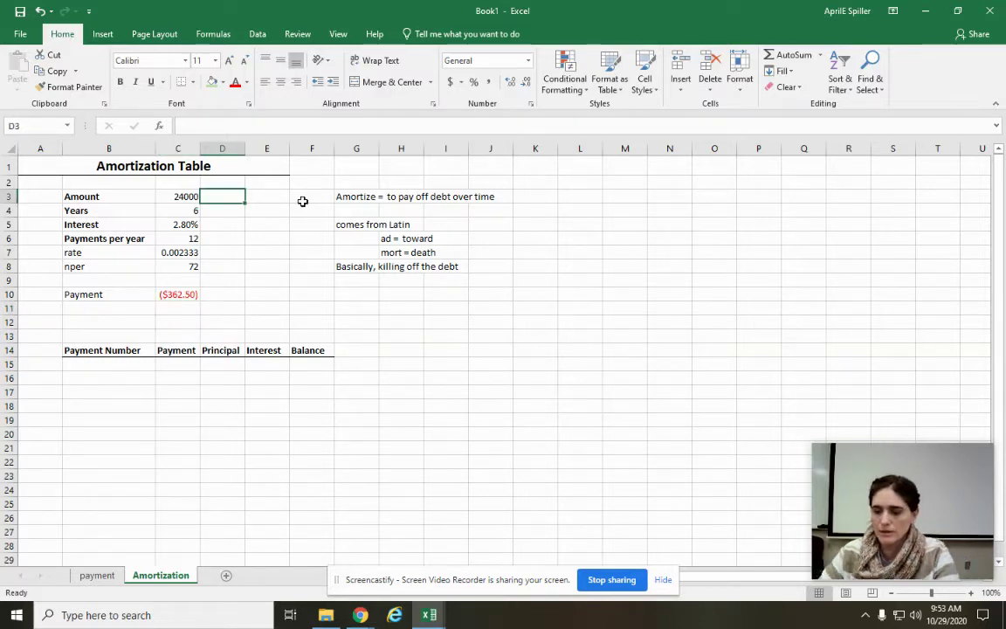
text((PV)
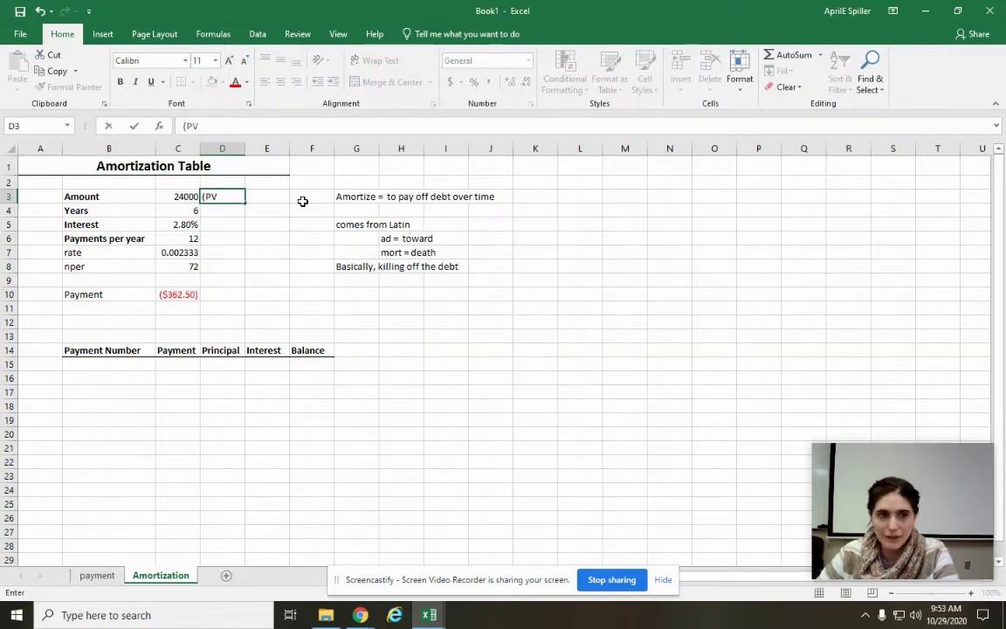
text(, or)
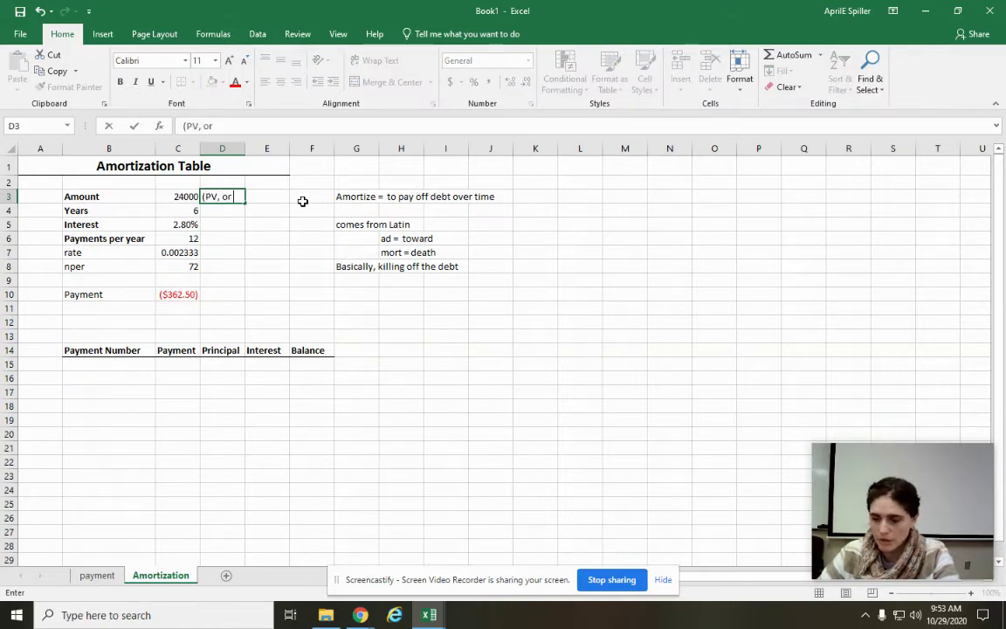
text( Principal)
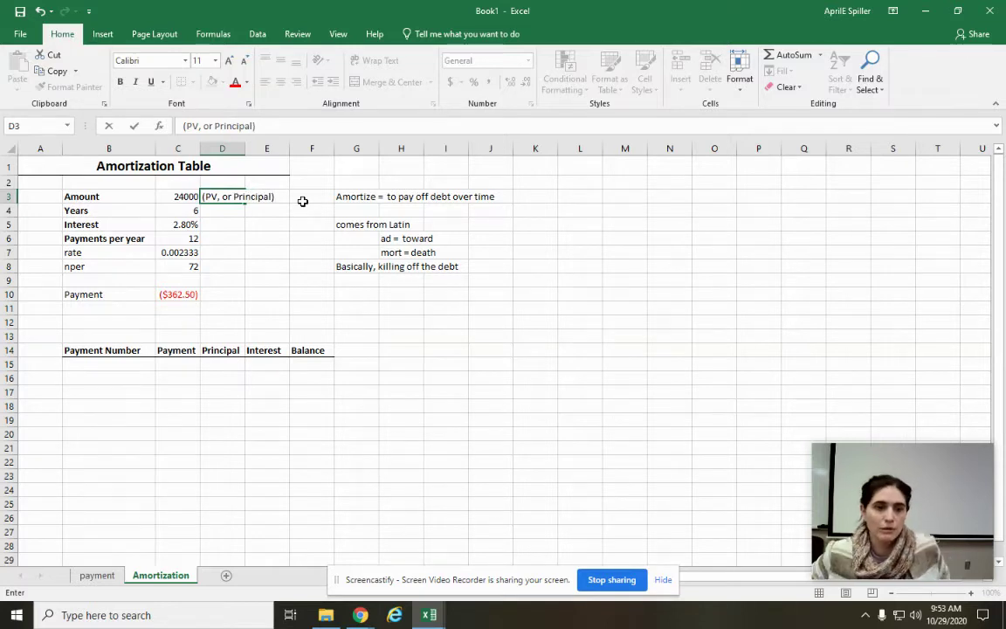
text())
key(Return)
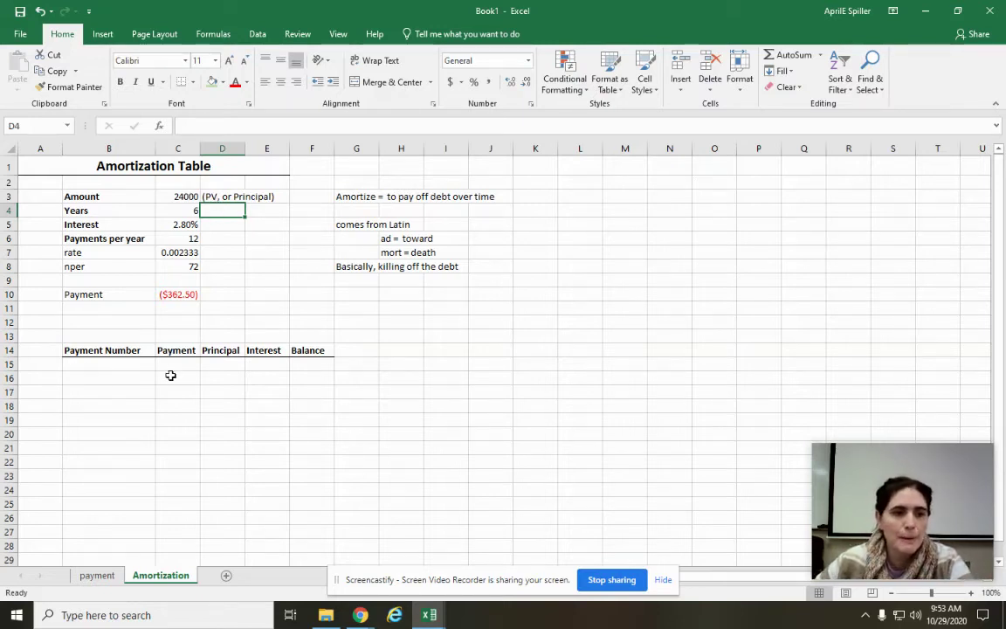
Enter payment numbers 1, 2 and 3 in B15:B17.
click(120, 361)
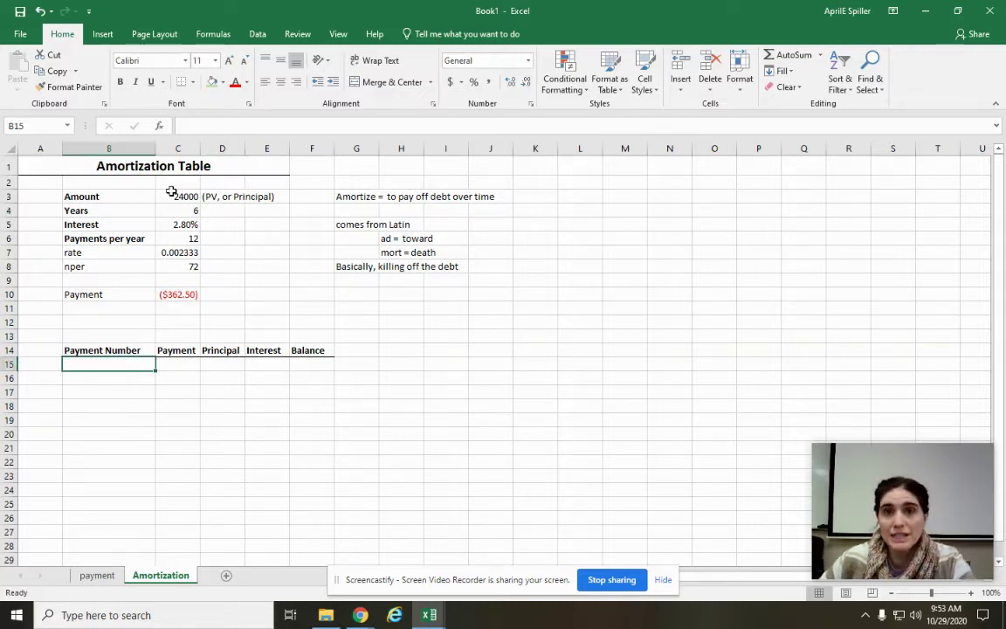
text(1)
key(Return)
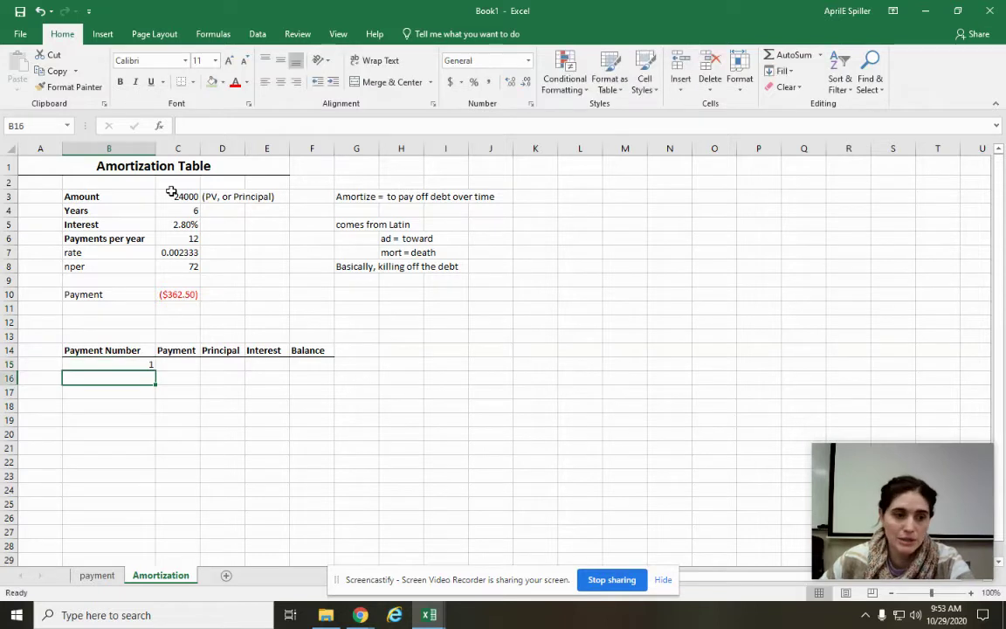
text(2)
key(Return)
text(3)
key(Return)
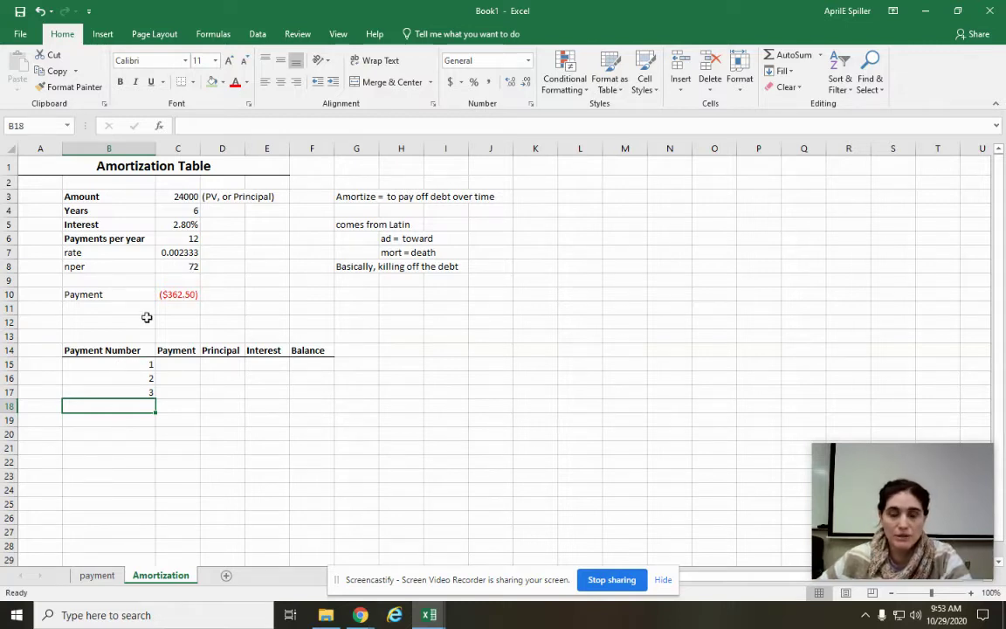
Extend the 1-2-3 series down to payment 72 in row 86.
drag(111, 365, 110, 388)
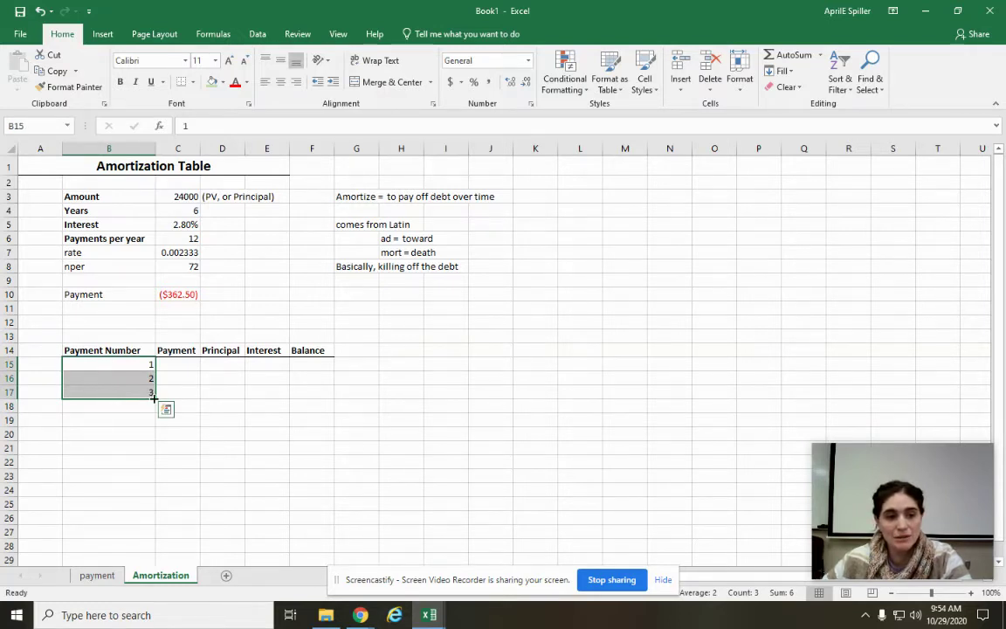
drag(154, 397, 181, 391)
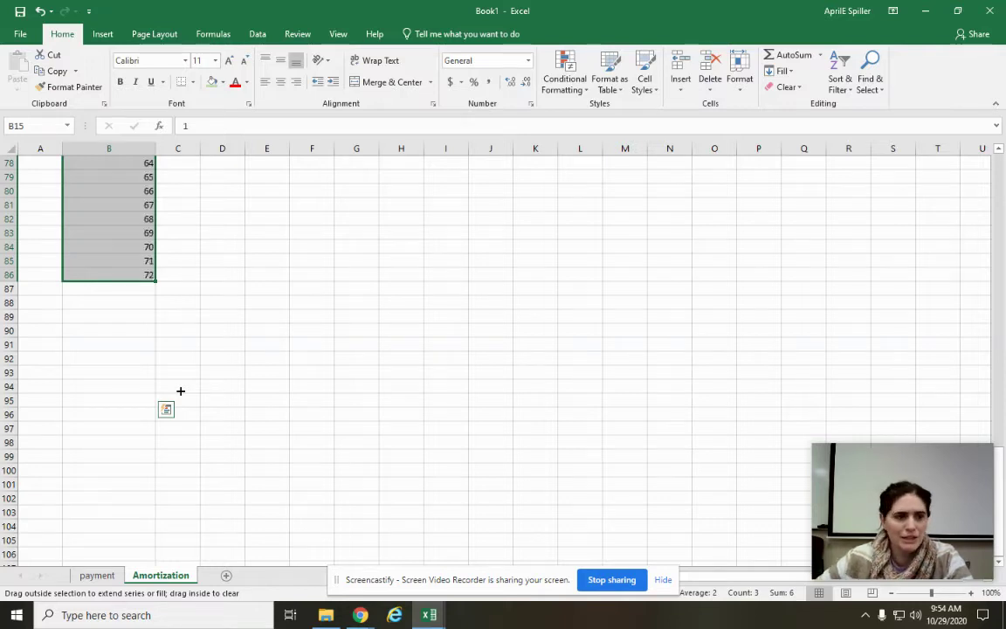
scroll(293, 344, up, 5)
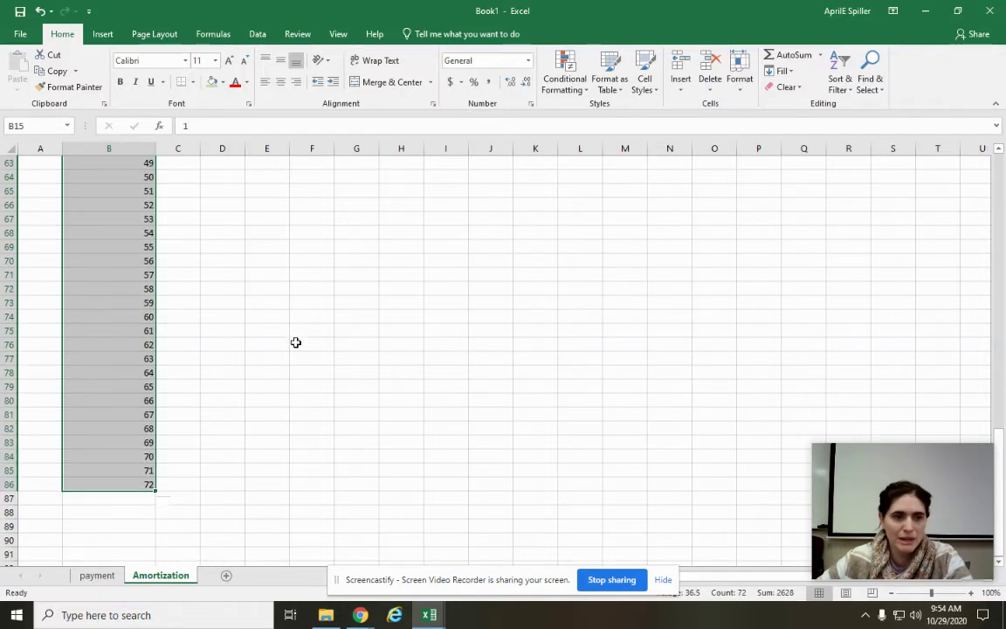
scroll(295, 342, up, 10)
click(286, 361)
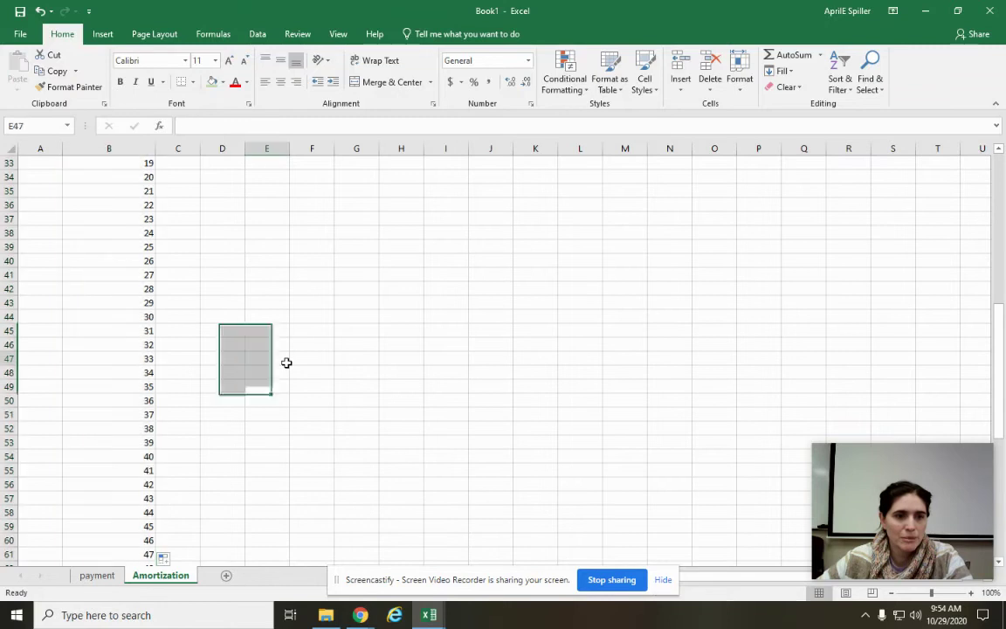
scroll(286, 362, up, 11)
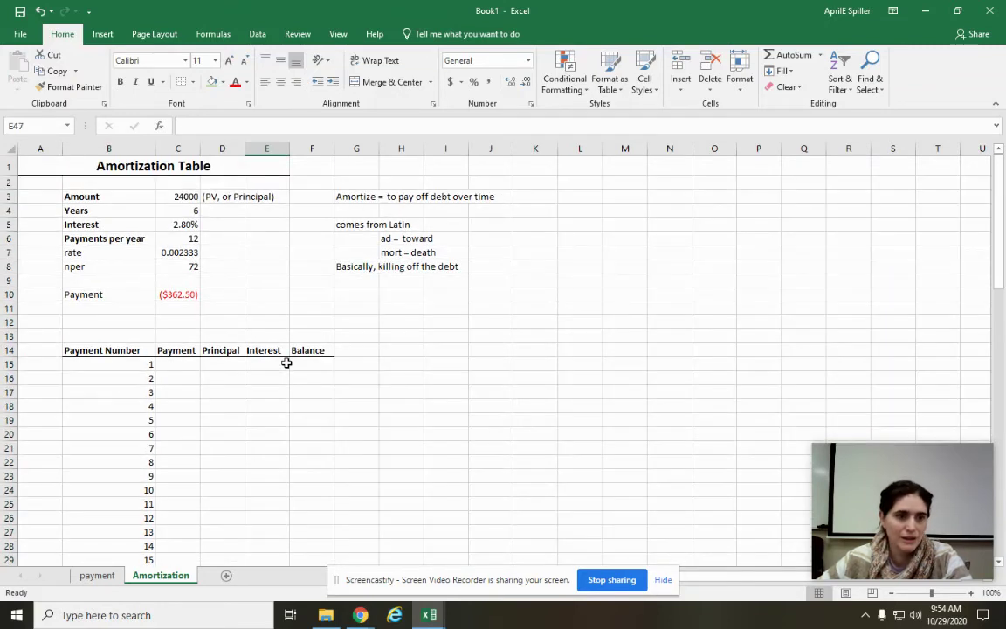
scroll(285, 359, down, 1)
click(186, 320)
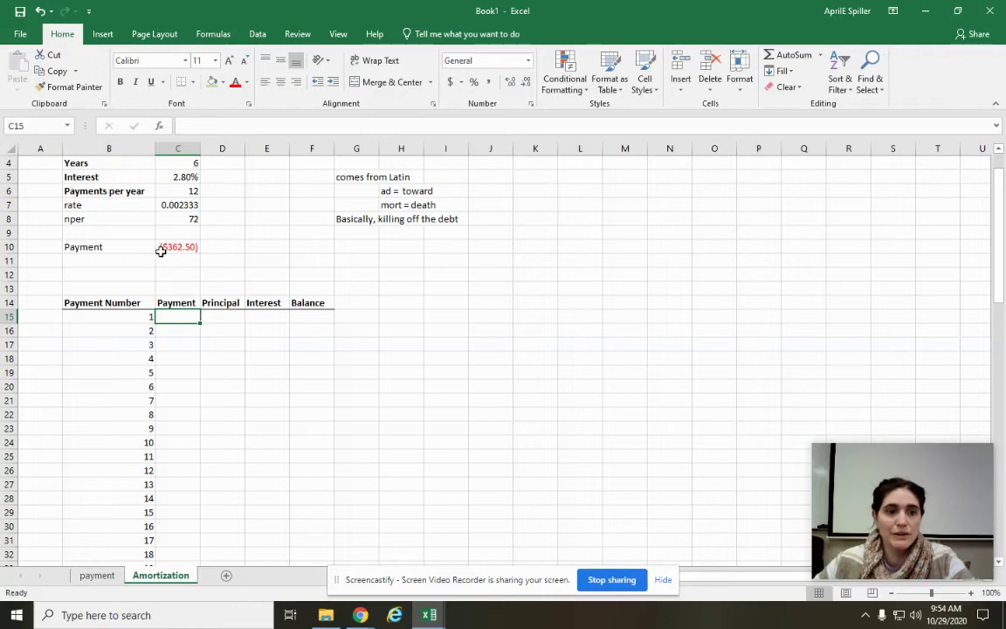
Enter =$C$10 in C15 so the first payment references the fixed payment absolutely.
text(=)
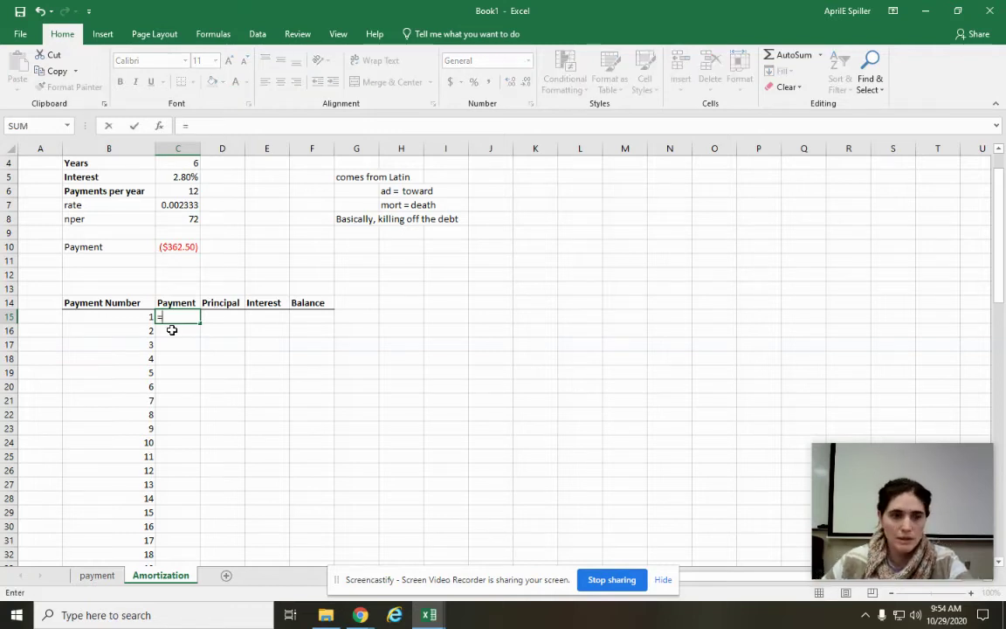
click(172, 247)
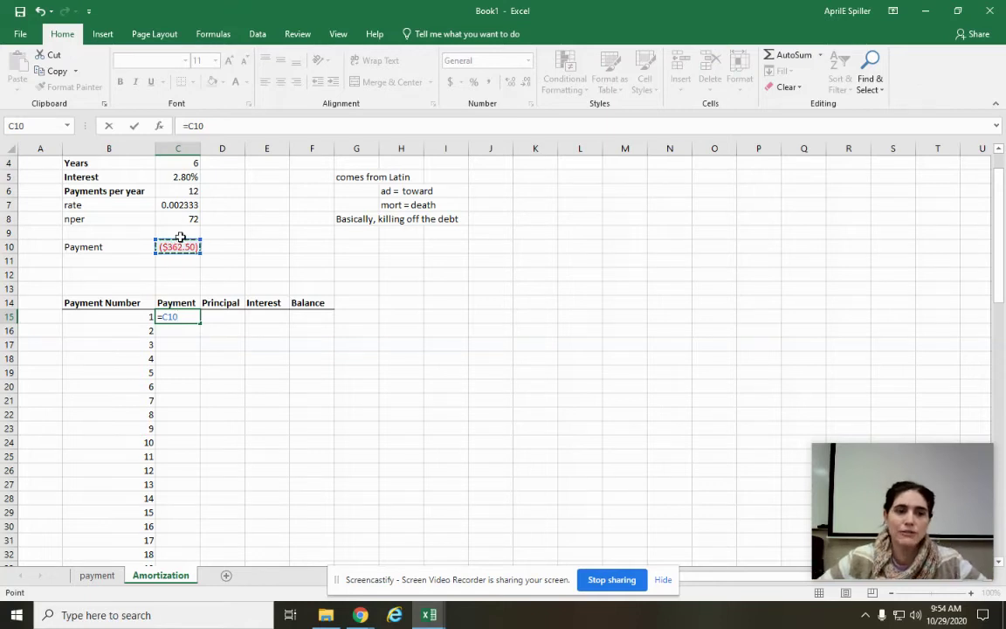
click(189, 126)
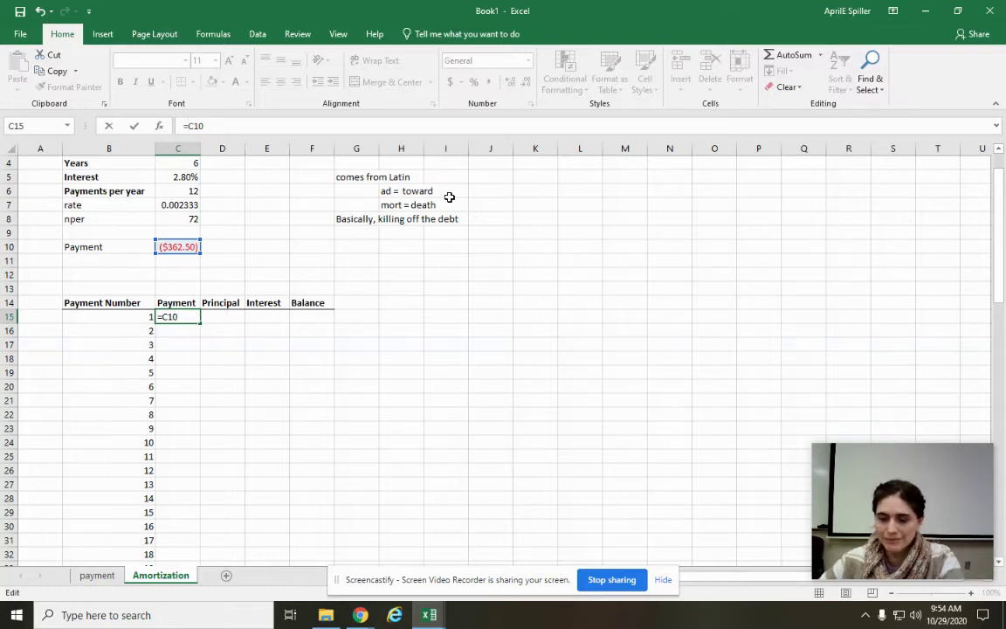
text($C)
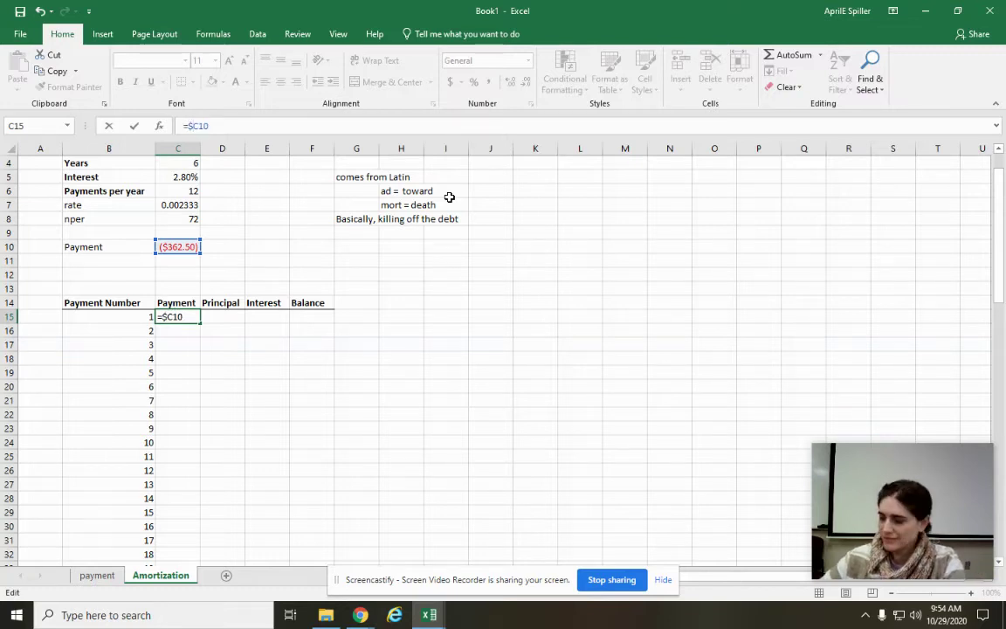
text($)
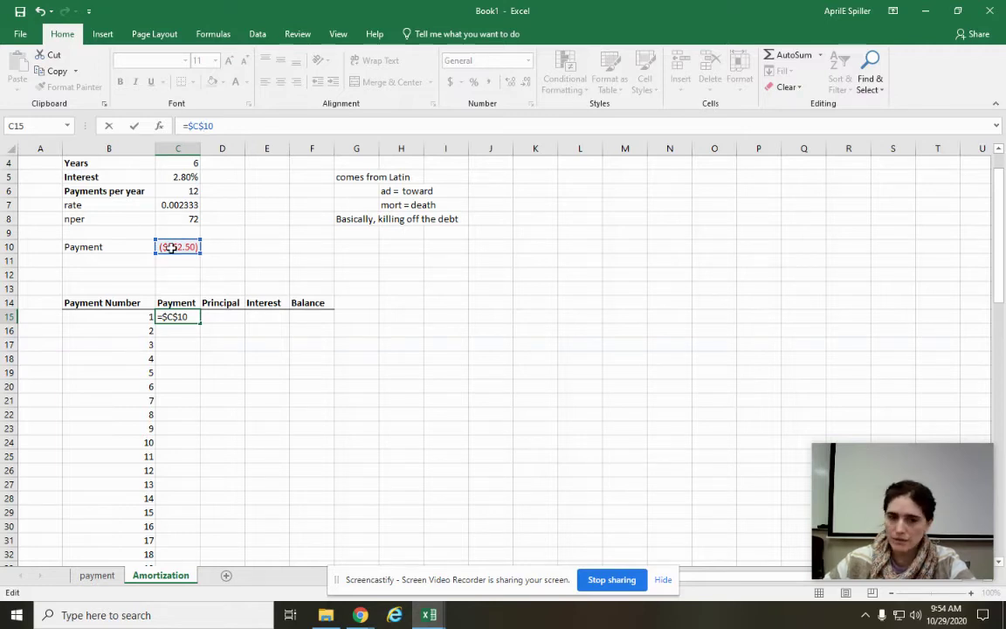
key(Return)
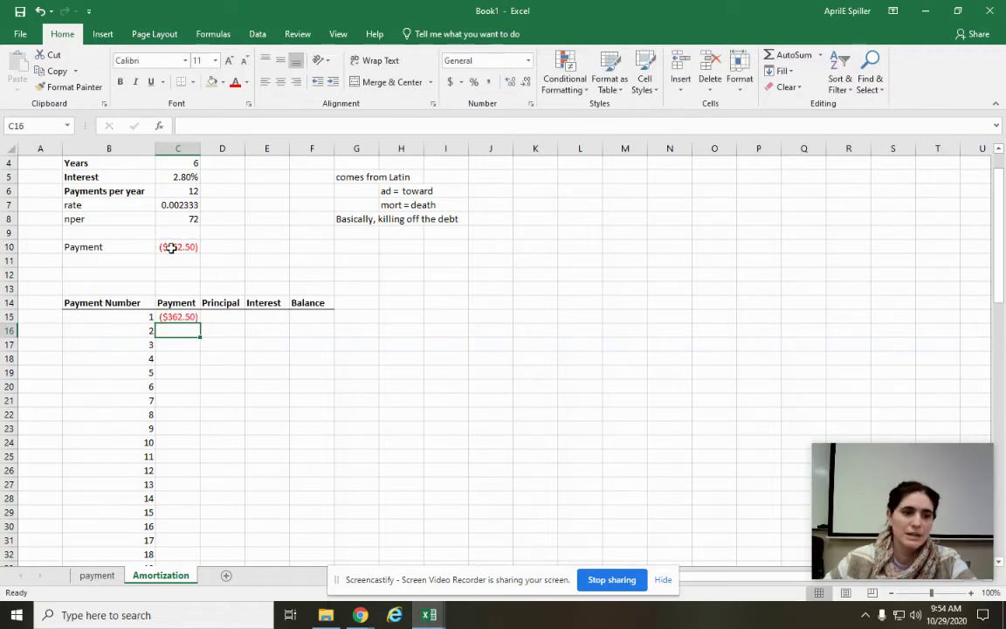
Copy the ($362.50) payment from C15 down through C27.
click(179, 317)
drag(201, 321, 200, 485)
click(265, 485)
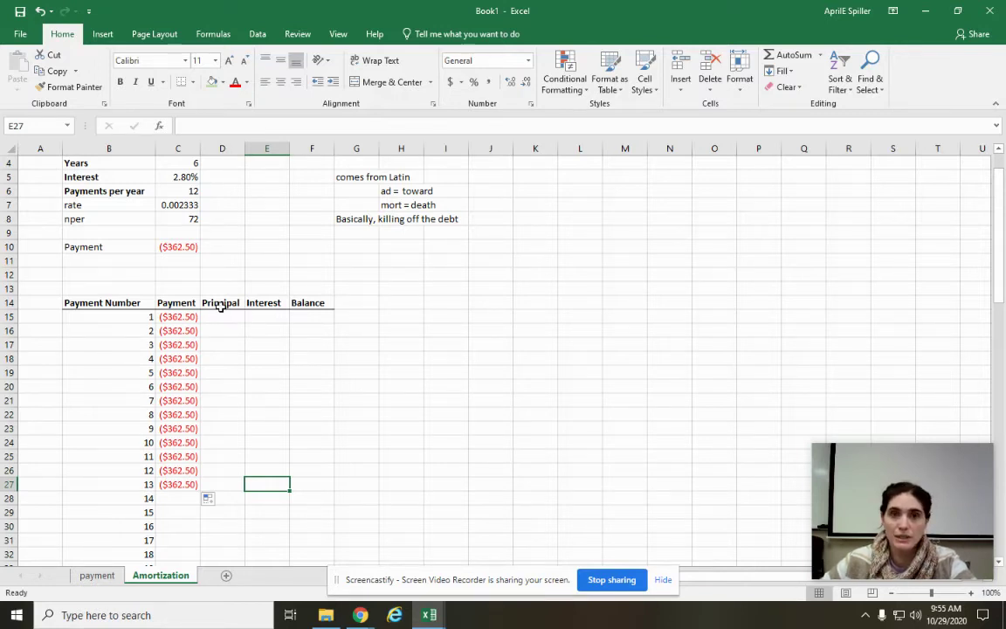
scroll(258, 270, up, 1)
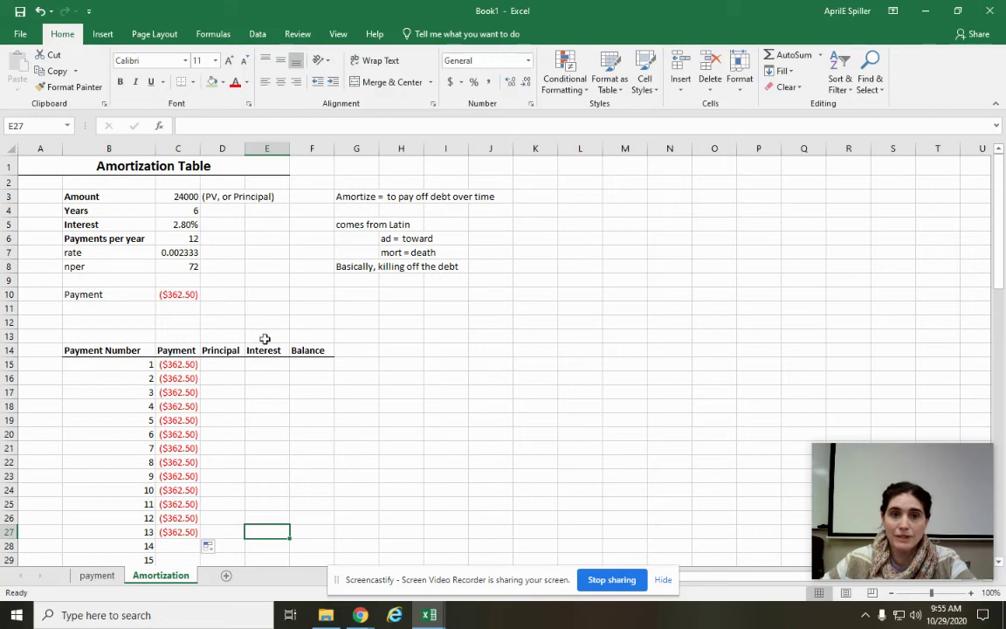
click(228, 364)
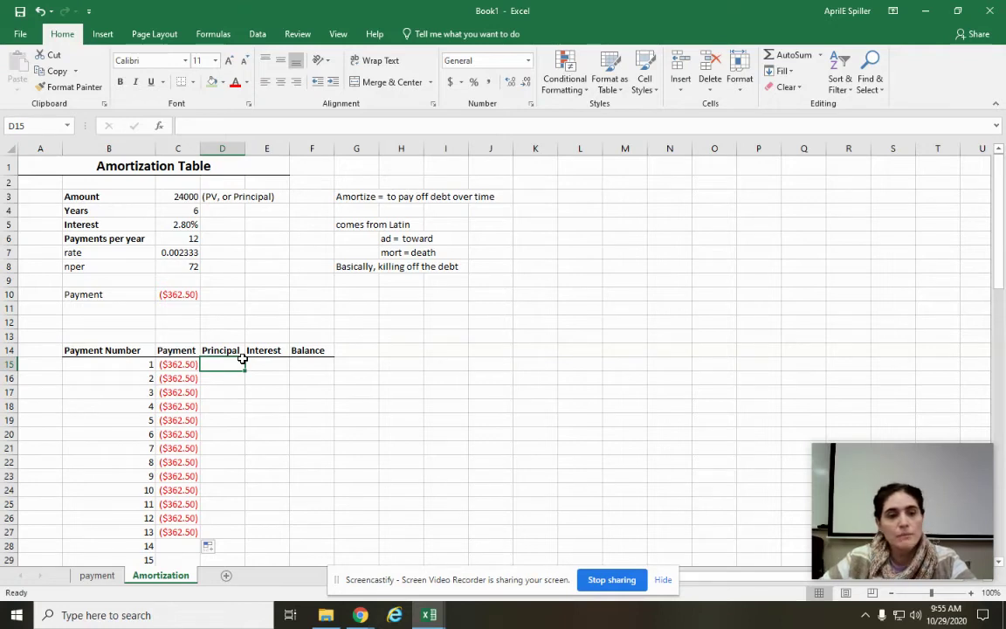
Check the =PMT(C7,C8,C3) formula in C10, then start =ppmt( in D15.
click(175, 295)
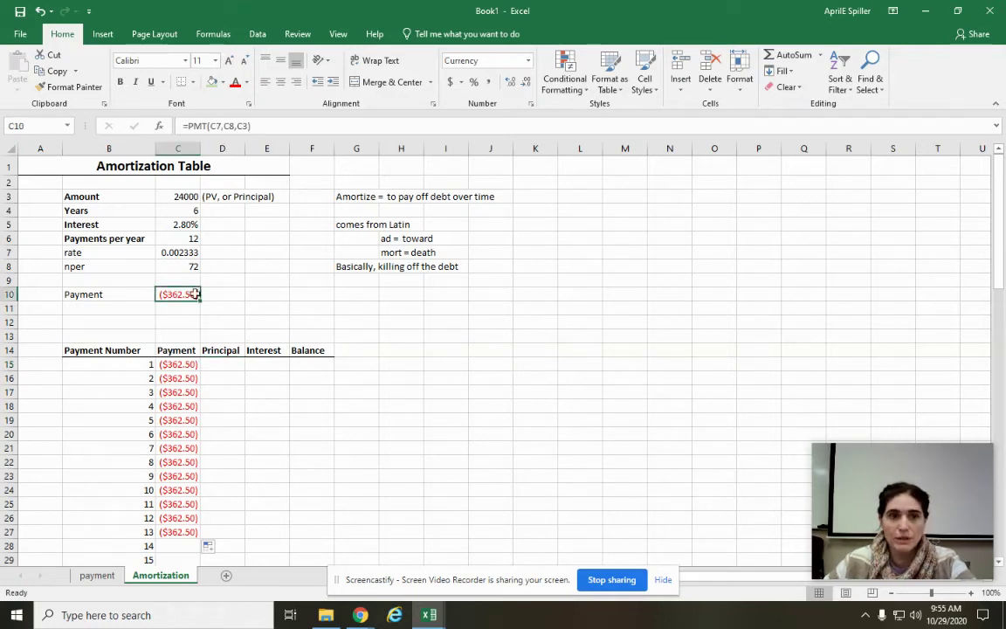
click(224, 364)
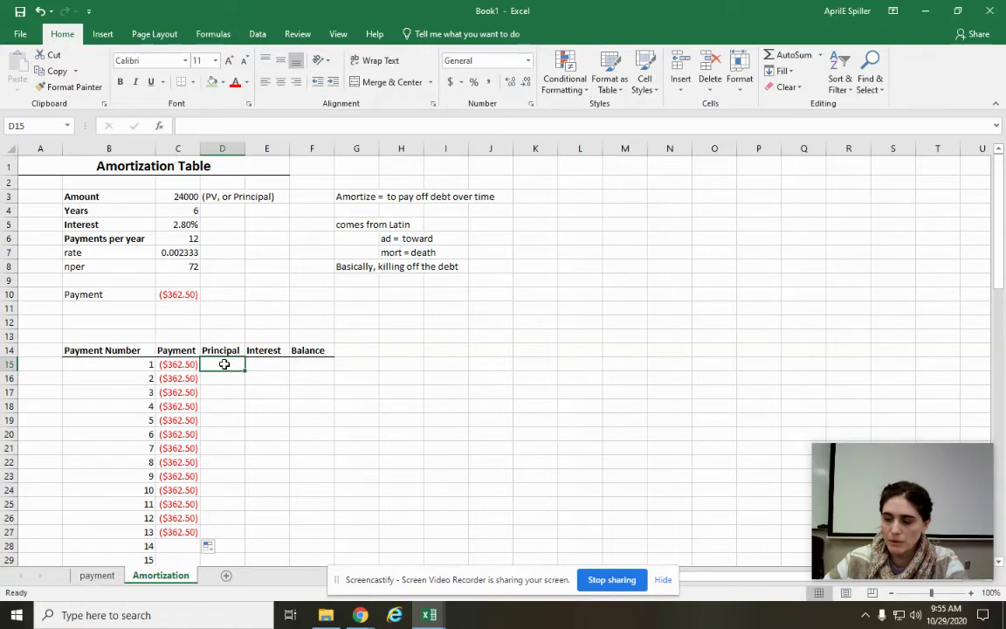
text(=ppmt)
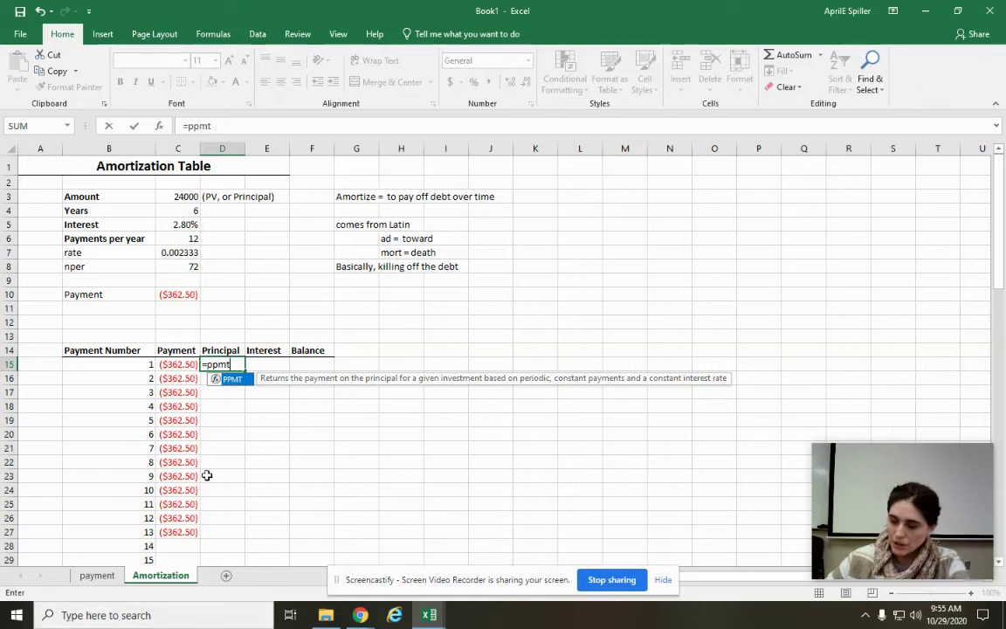
text(()
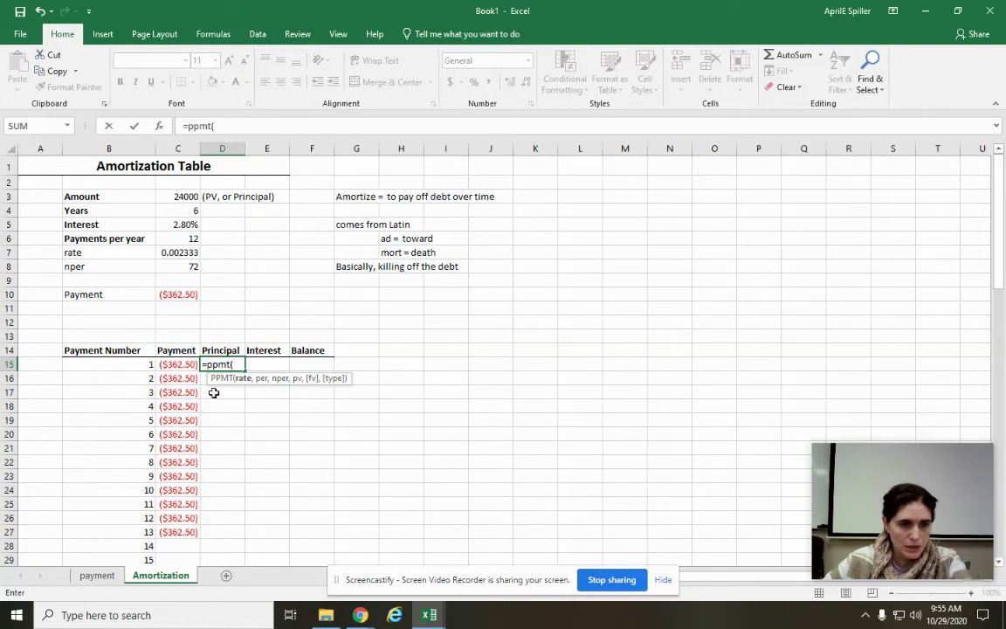
Fill in the D15 PPMT arguments C7, B15, C8 and C3.
click(179, 252)
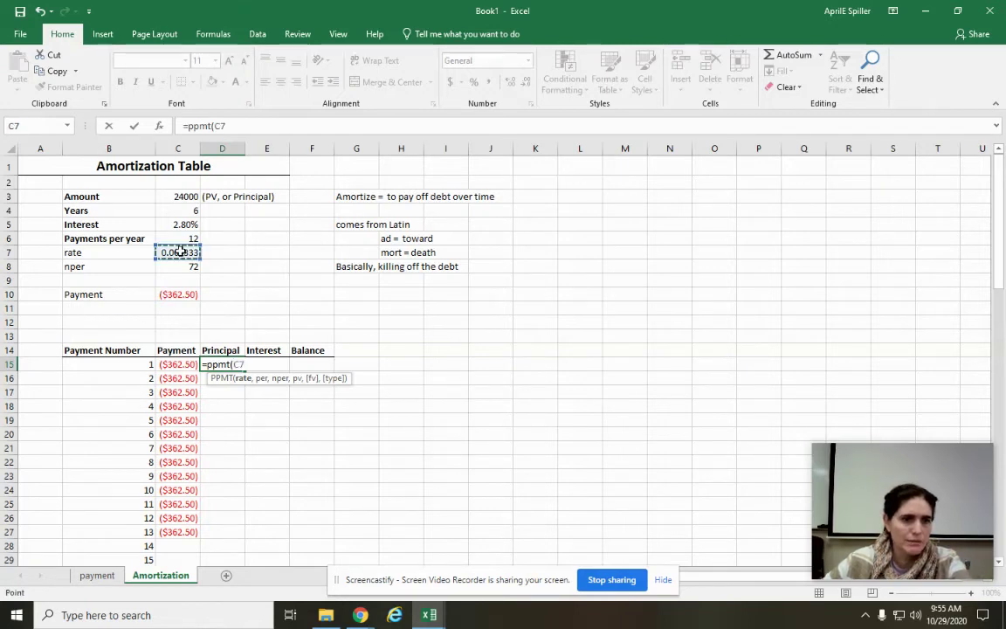
text(,)
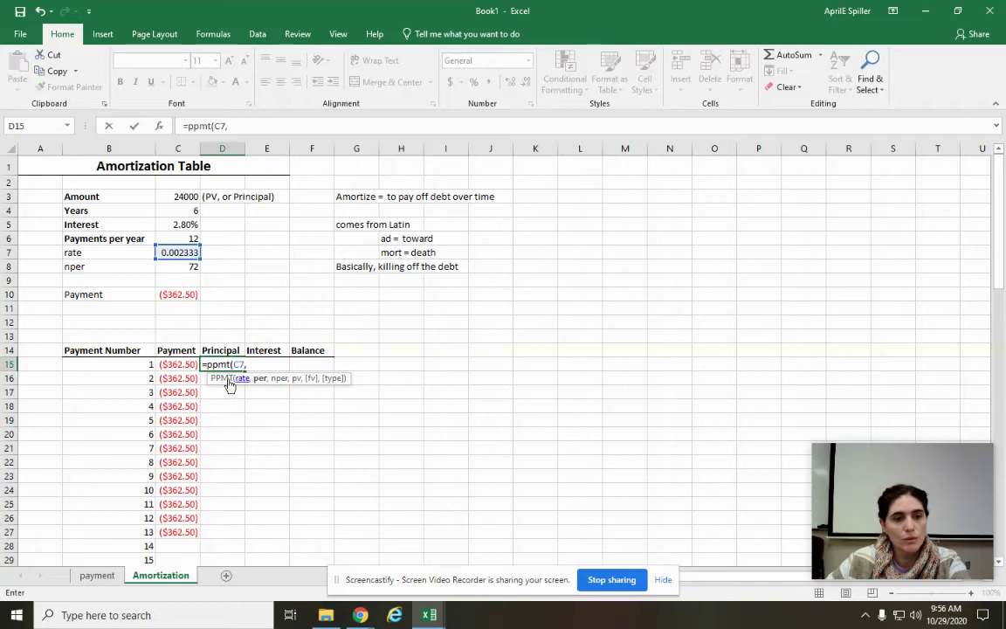
click(132, 367)
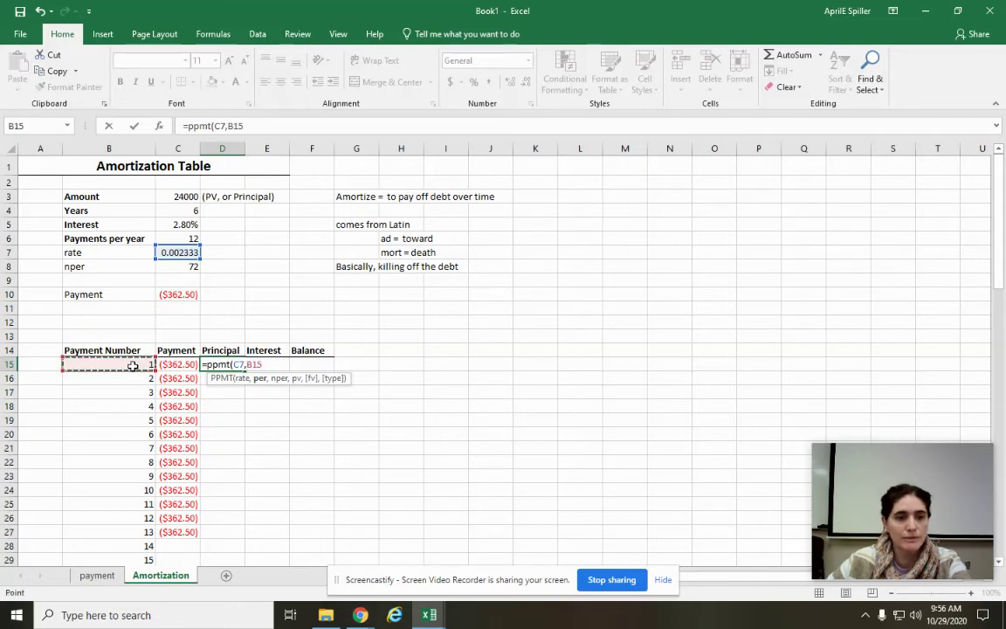
text(,)
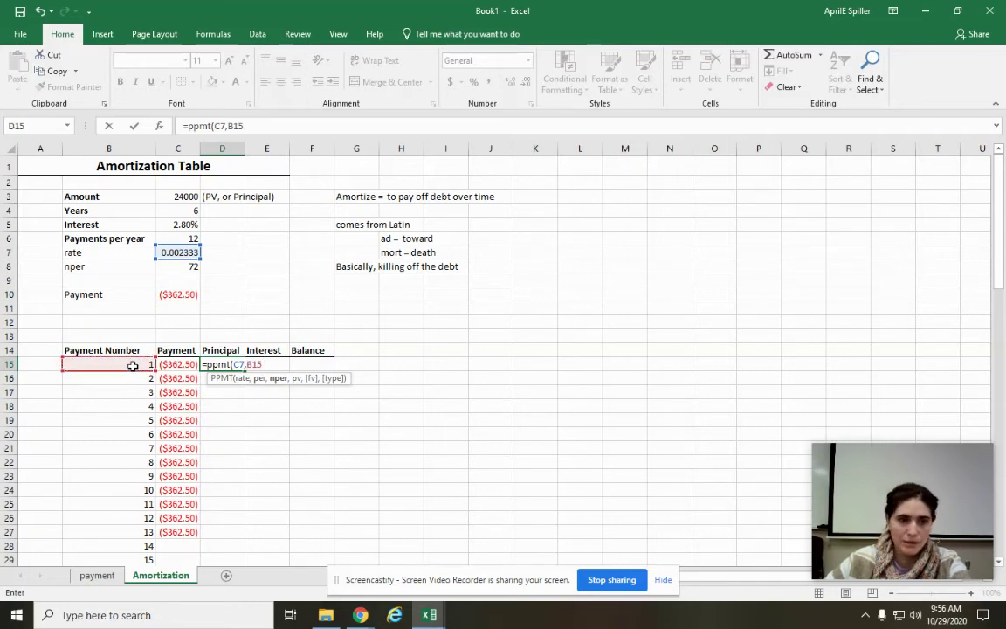
click(165, 265)
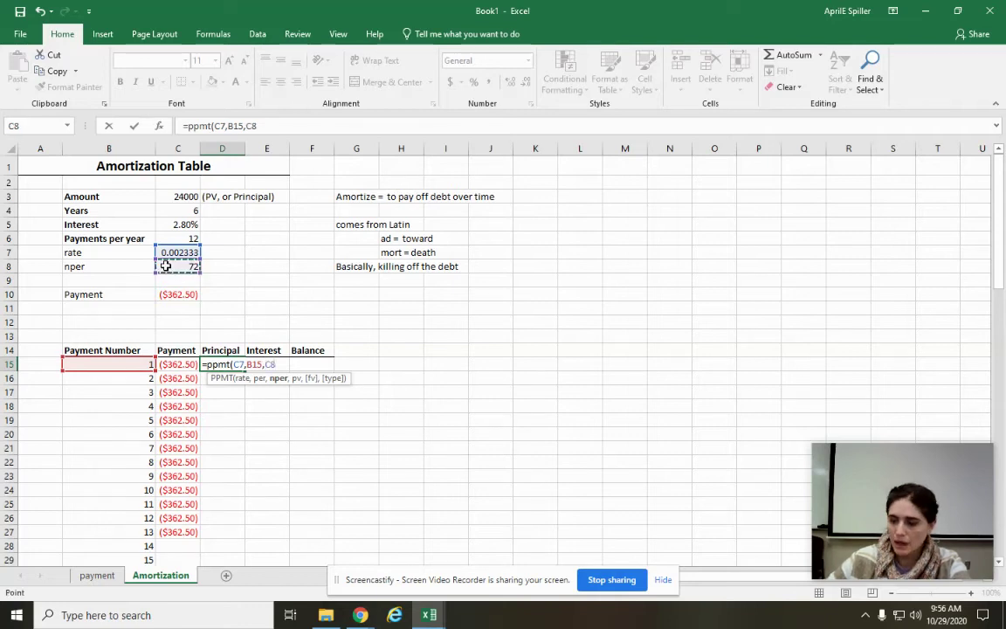
text(,)
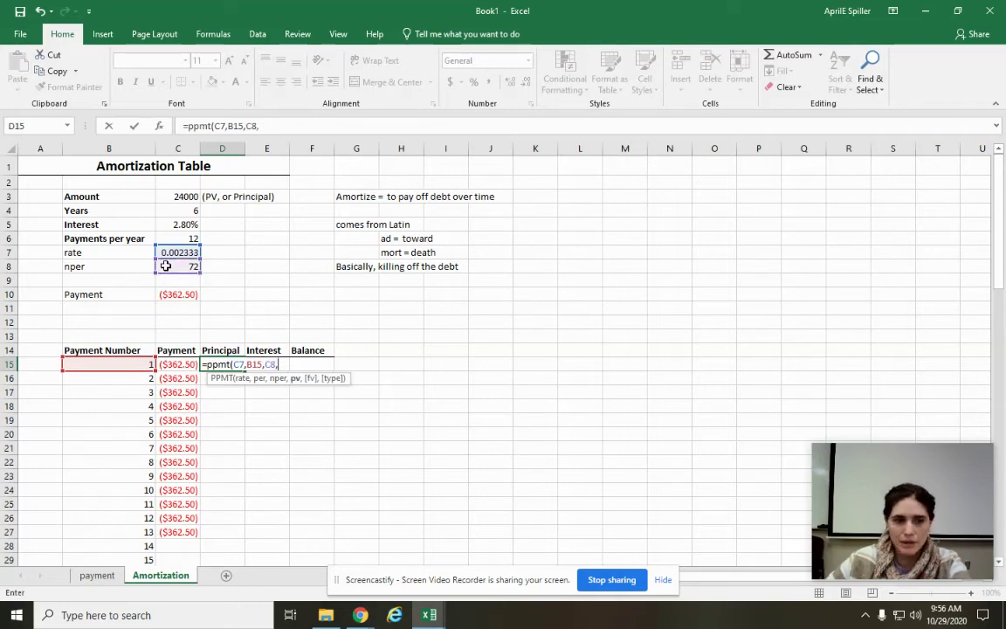
click(161, 196)
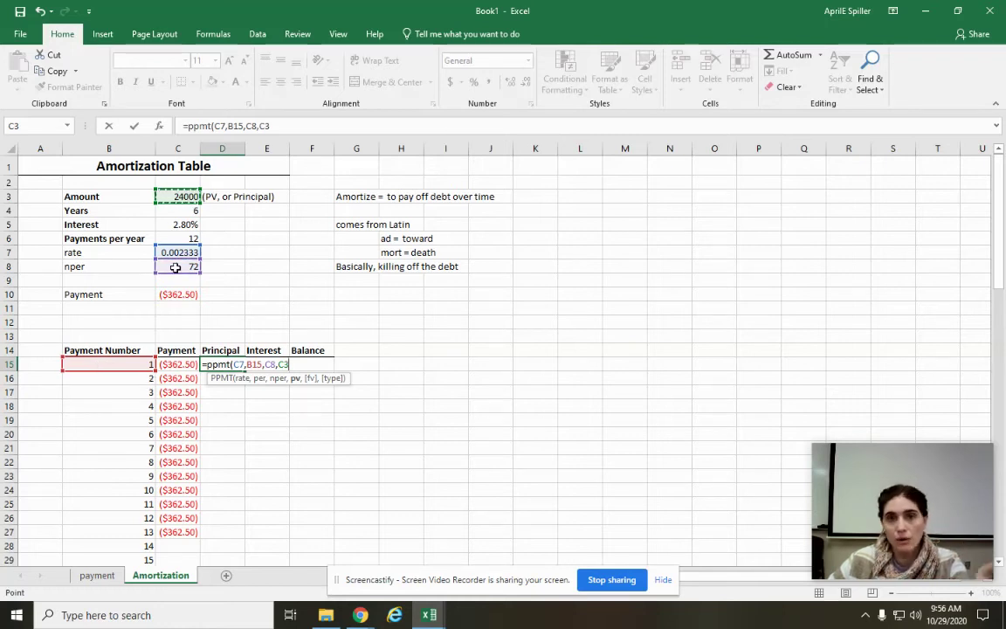
Change the D15 references to $C$7, $C$8 and $C$3 and close the formula, showing ($306.50).
click(216, 125)
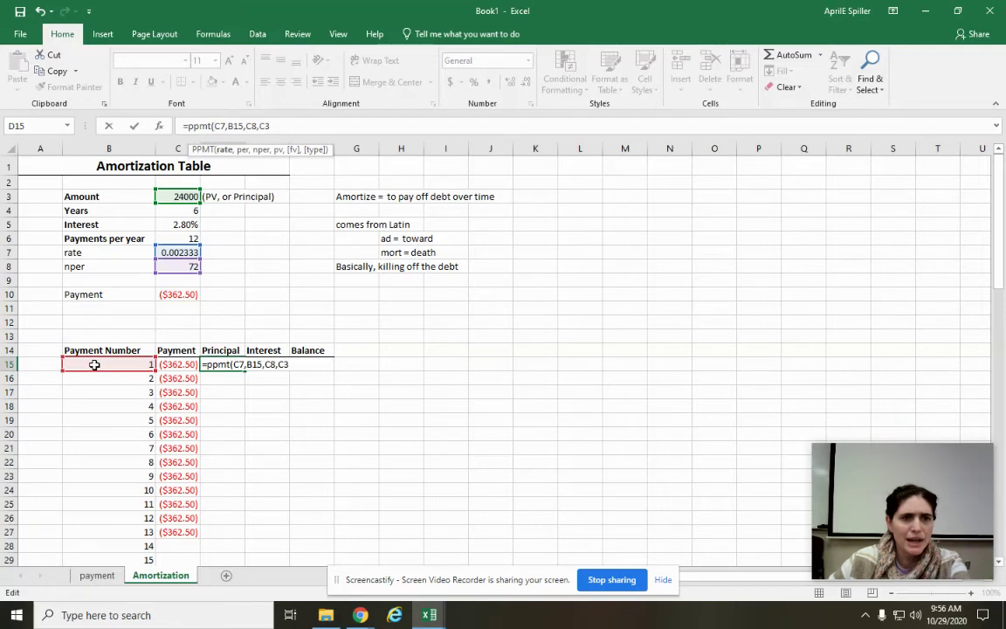
text($)
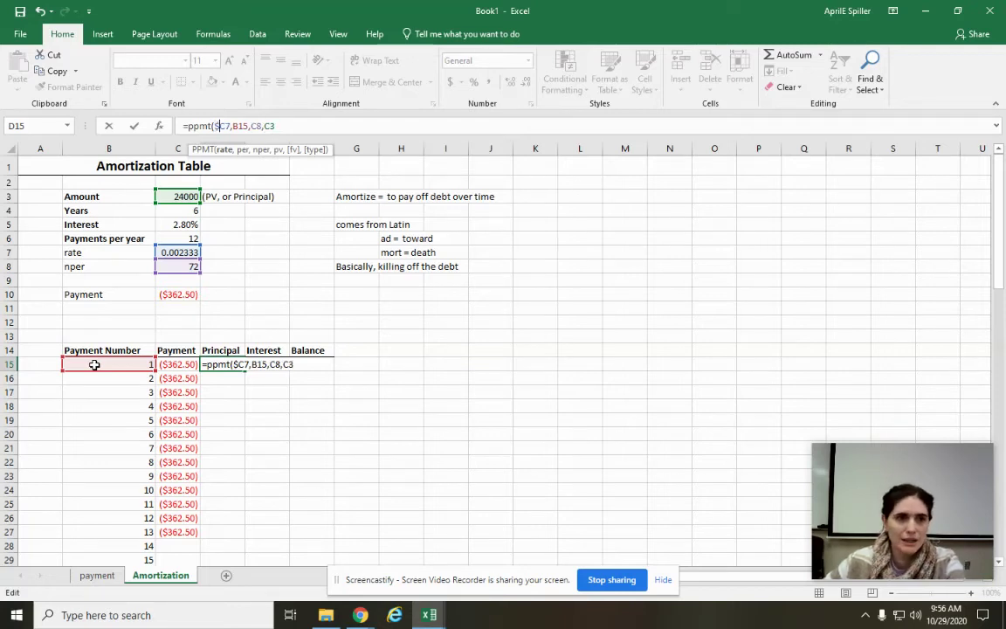
key(Right)
text($)
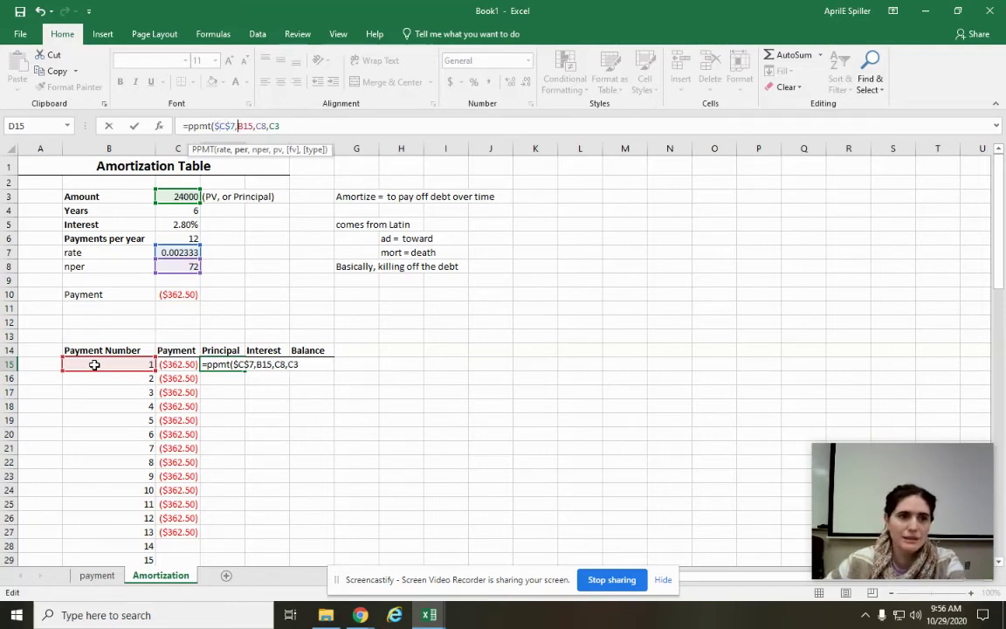
key(Right)
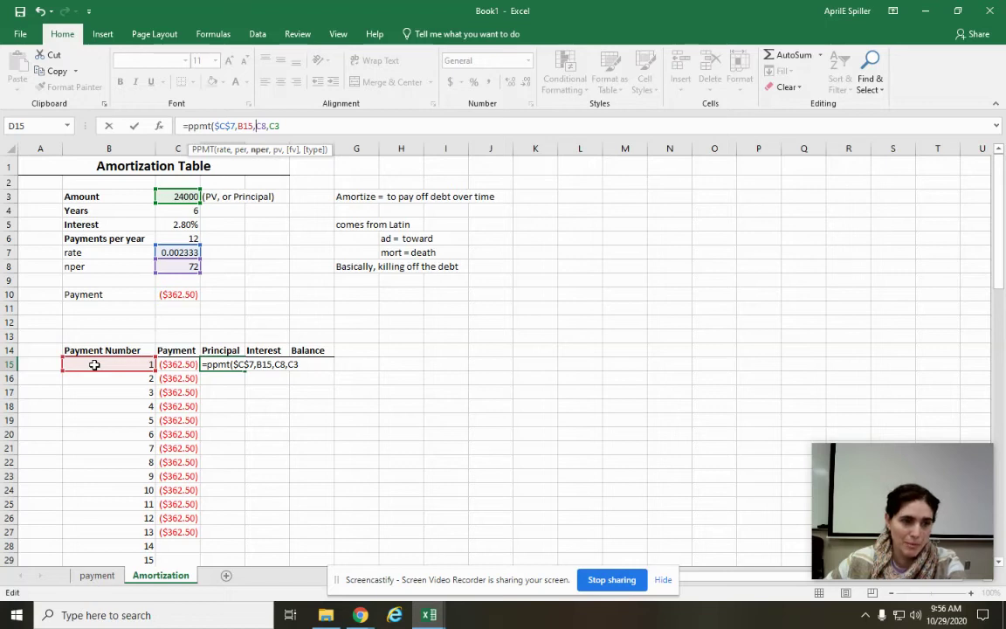
text($)
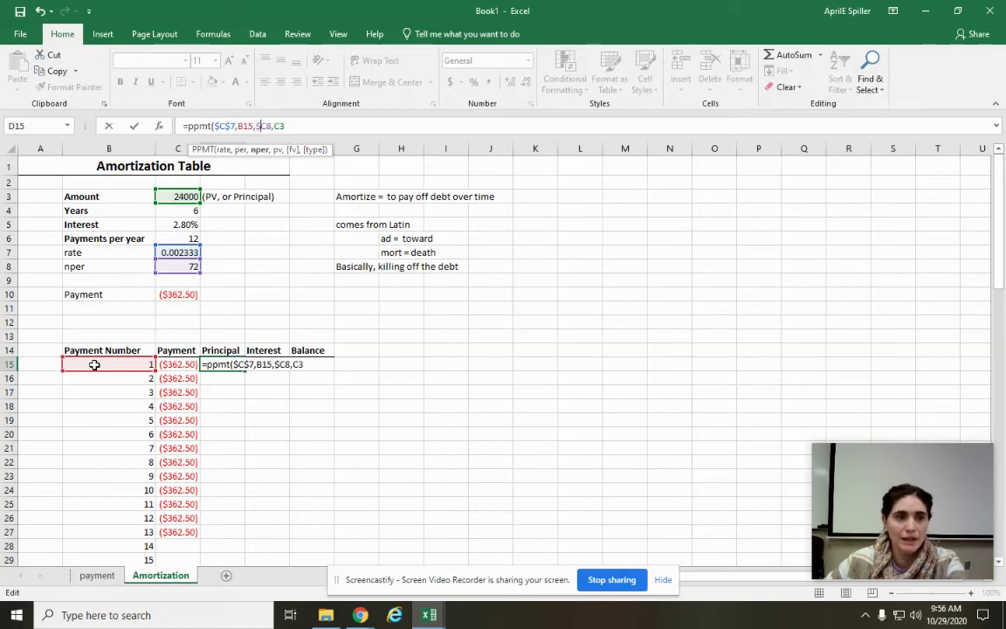
key(Right)
text($)
key(Right)
key(Right)
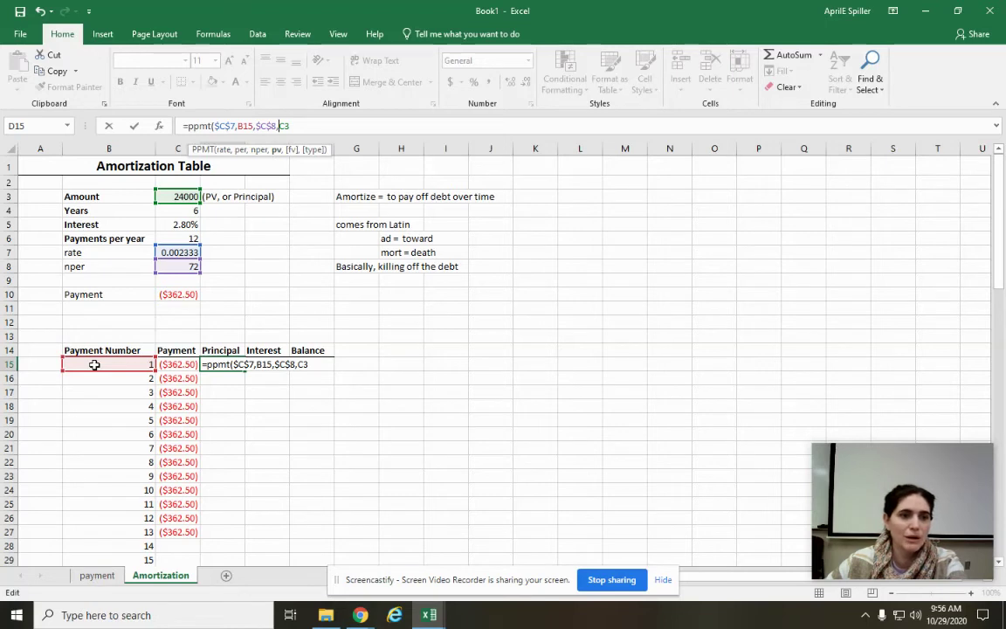
text($C$)
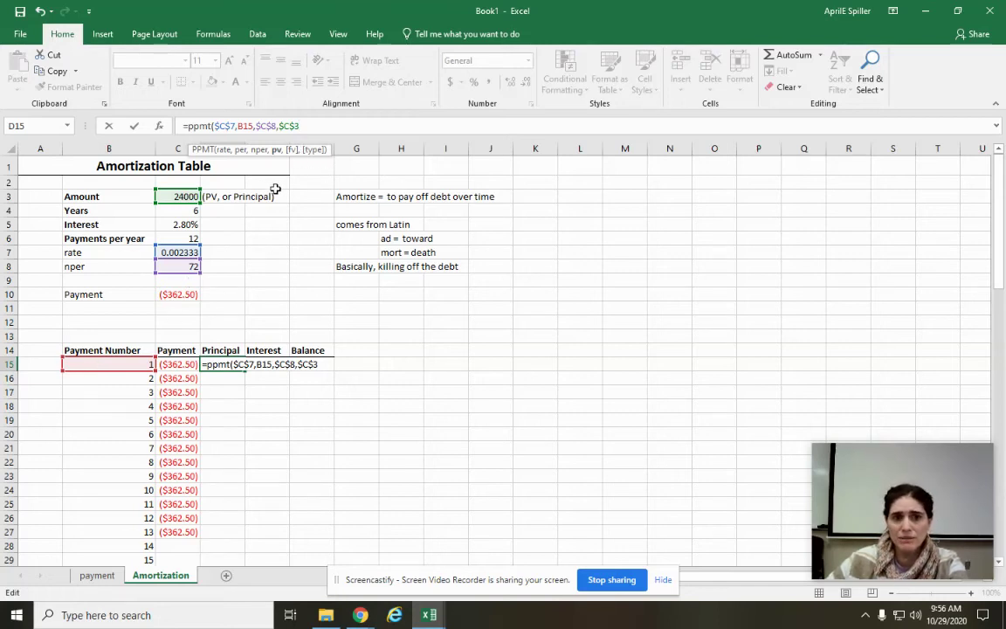
text())
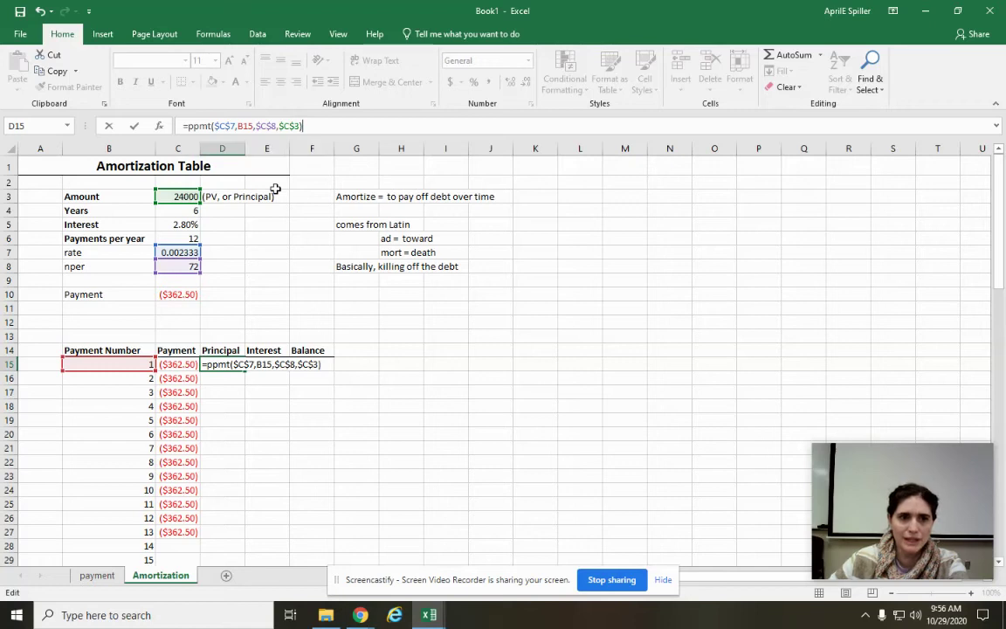
key(Return)
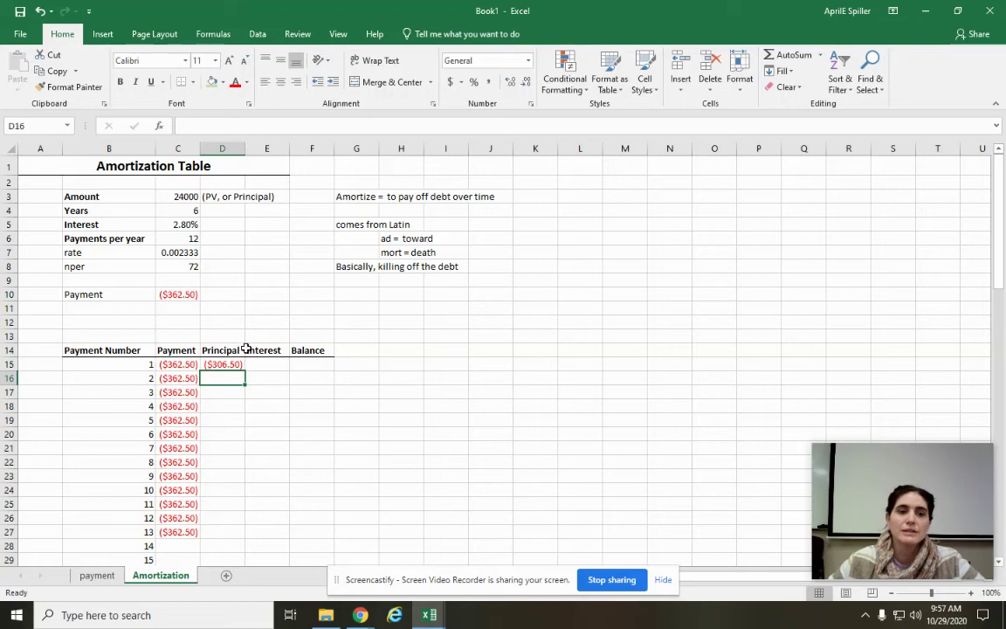
Start typing an =IPMT( formula in E15, then cancel the unfinished entry.
click(272, 363)
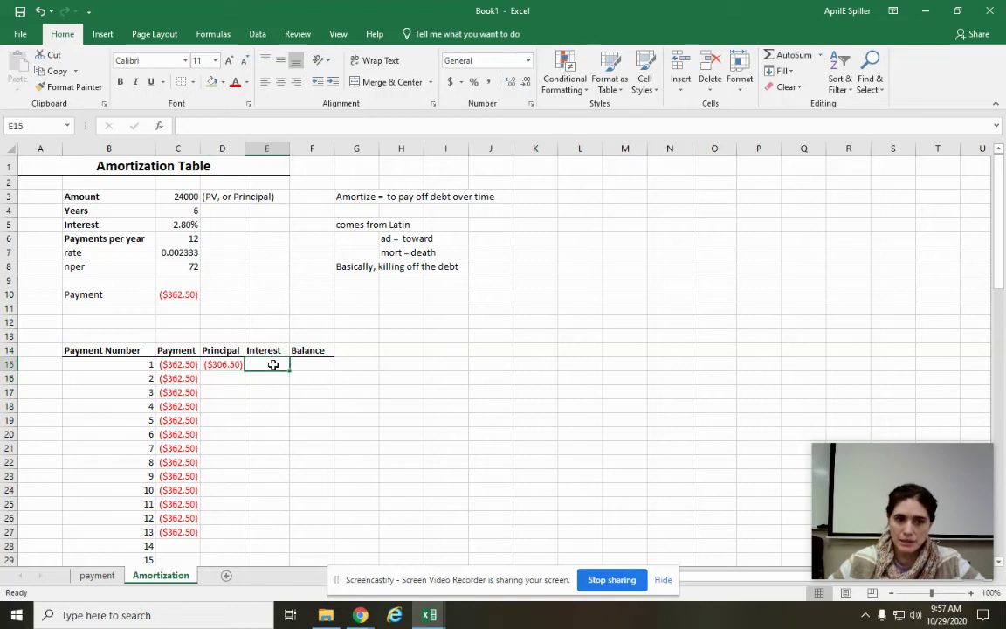
text(=)
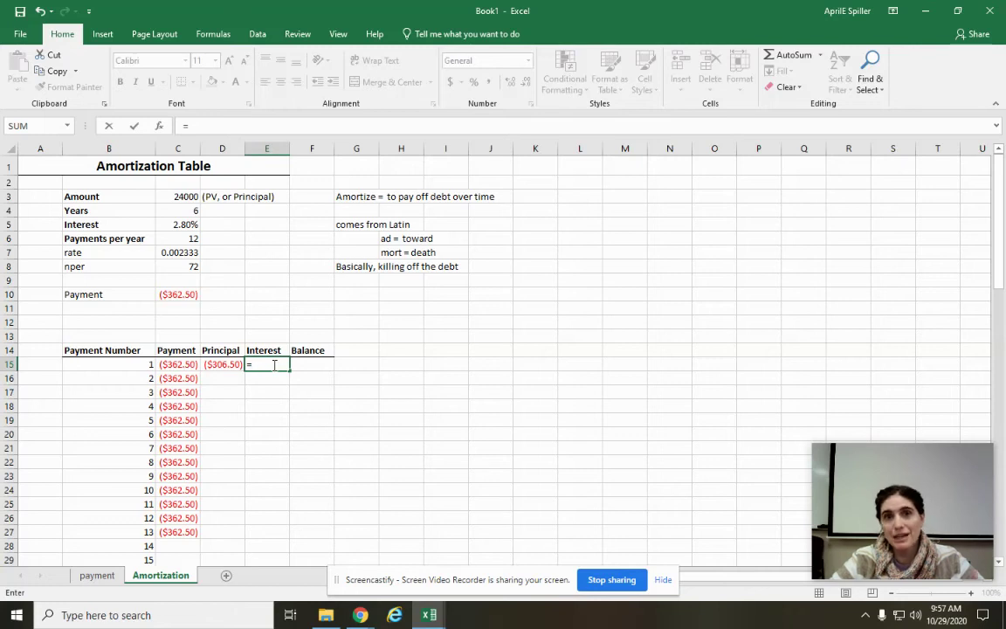
text(ipmt)
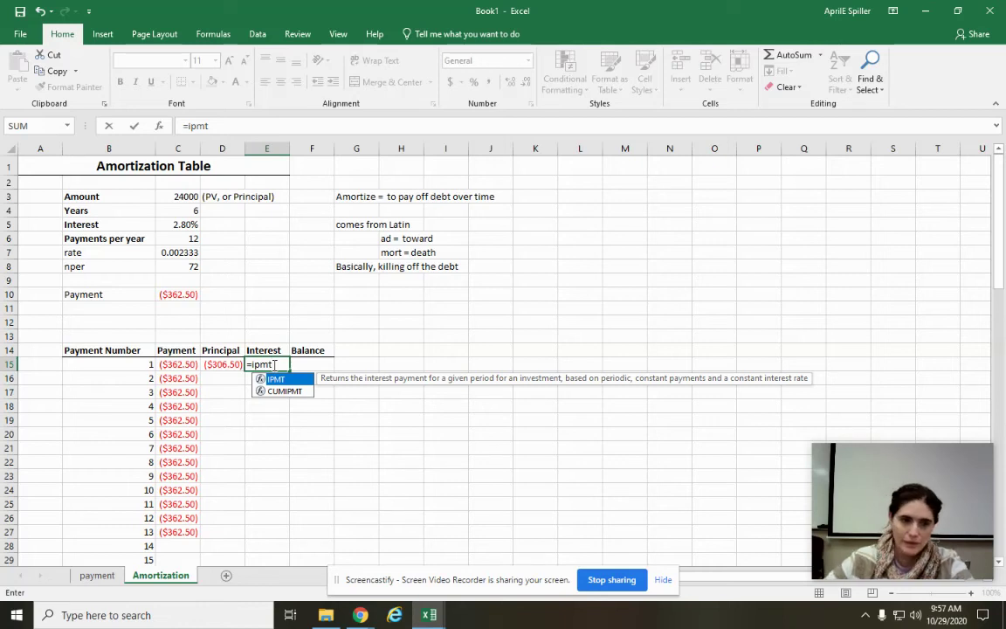
text(()
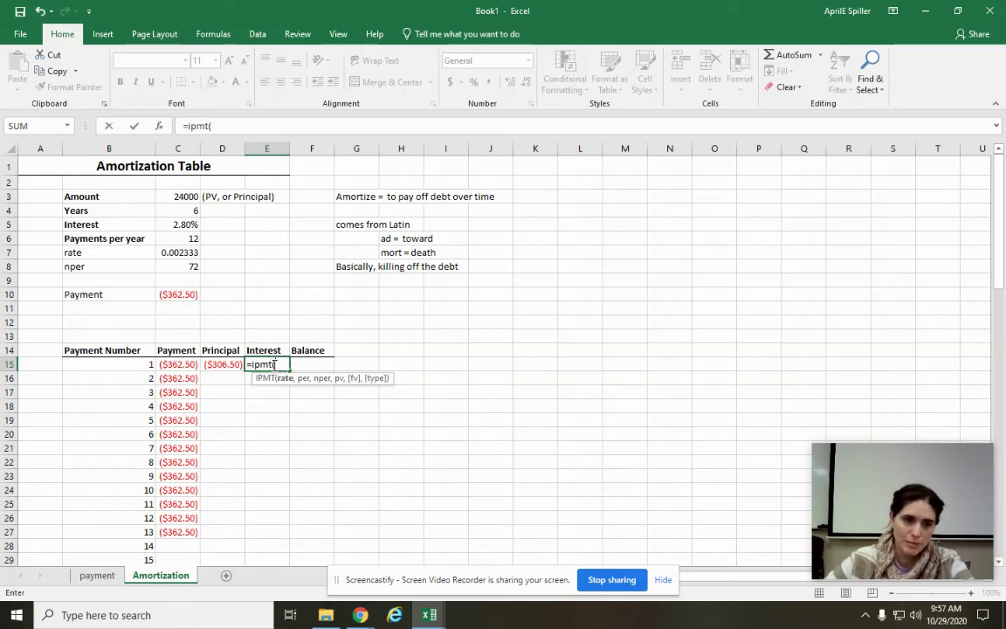
key(Escape)
Copy D15's PPMT formula text from the formula bar and paste it into E15.
click(224, 363)
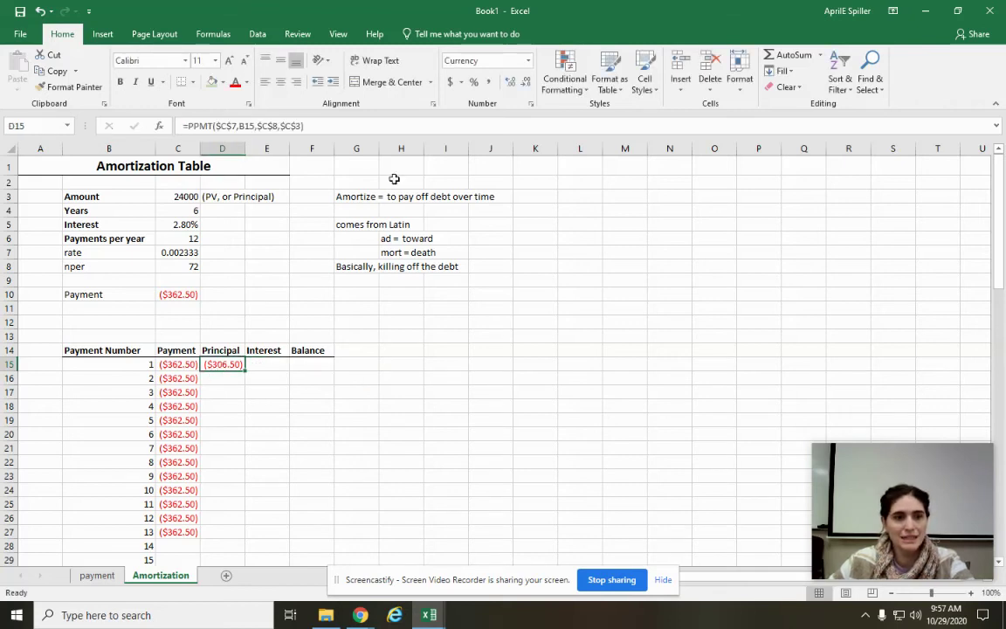
drag(304, 126, 167, 131)
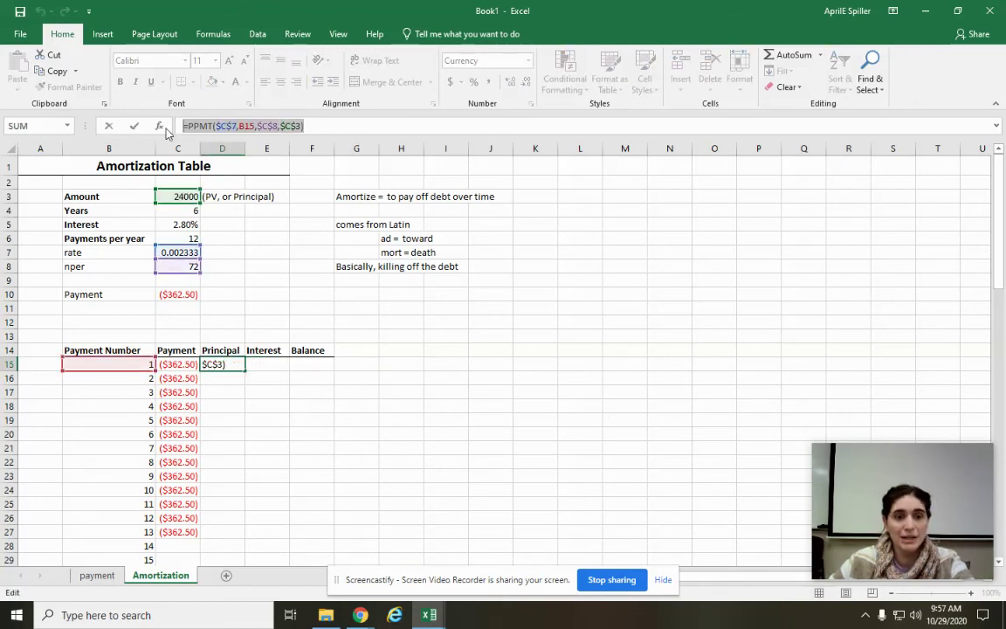
key(ctrl+c)
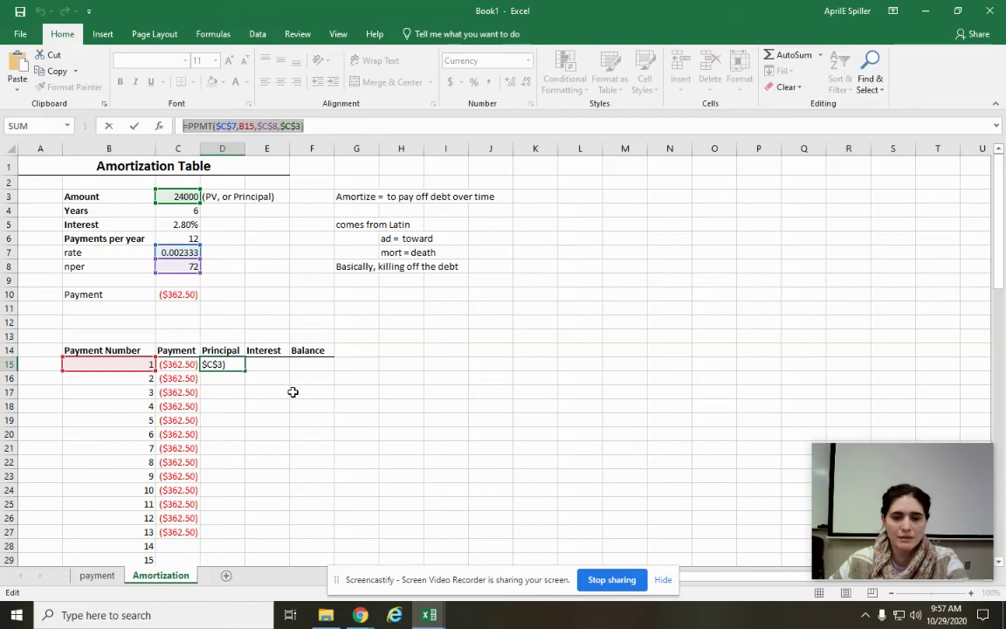
key(Escape)
click(282, 366)
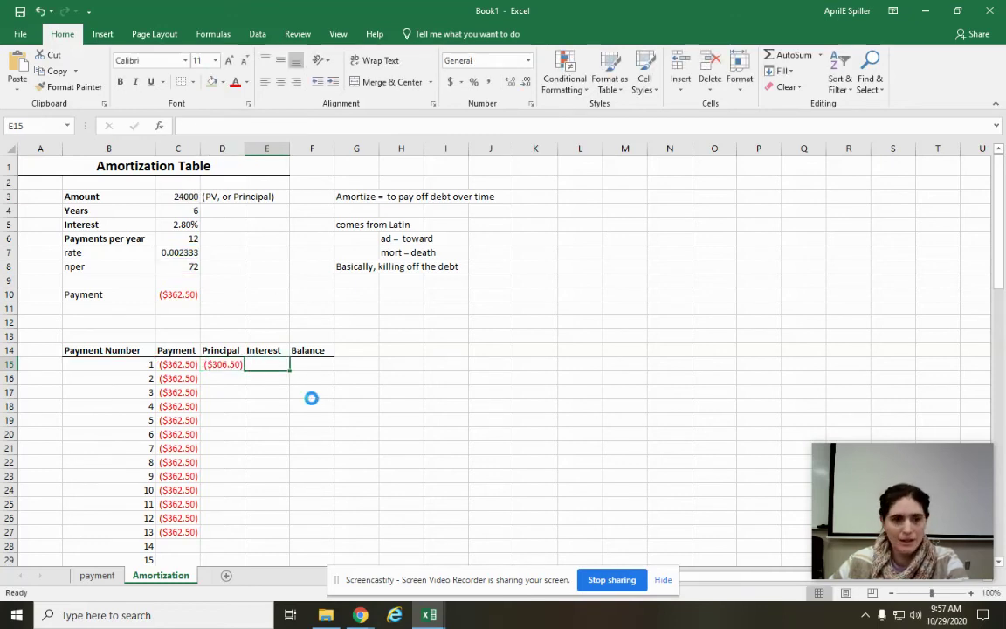
key(ctrl+v)
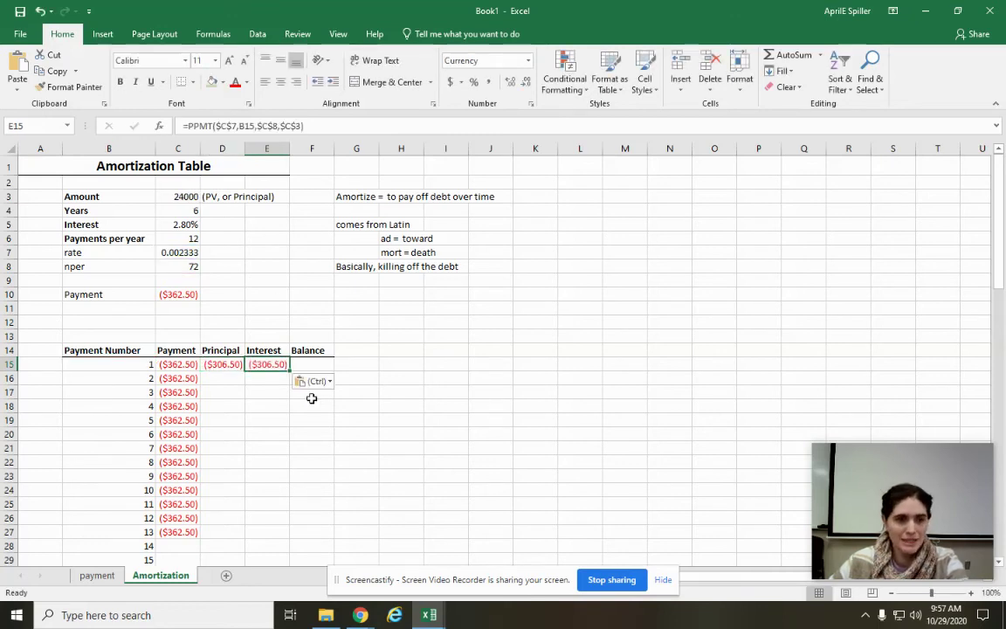
Change the pasted formula in E15 from PPMT to IPMT and confirm it.
click(187, 125)
text(P)
key(Delete)
text(I)
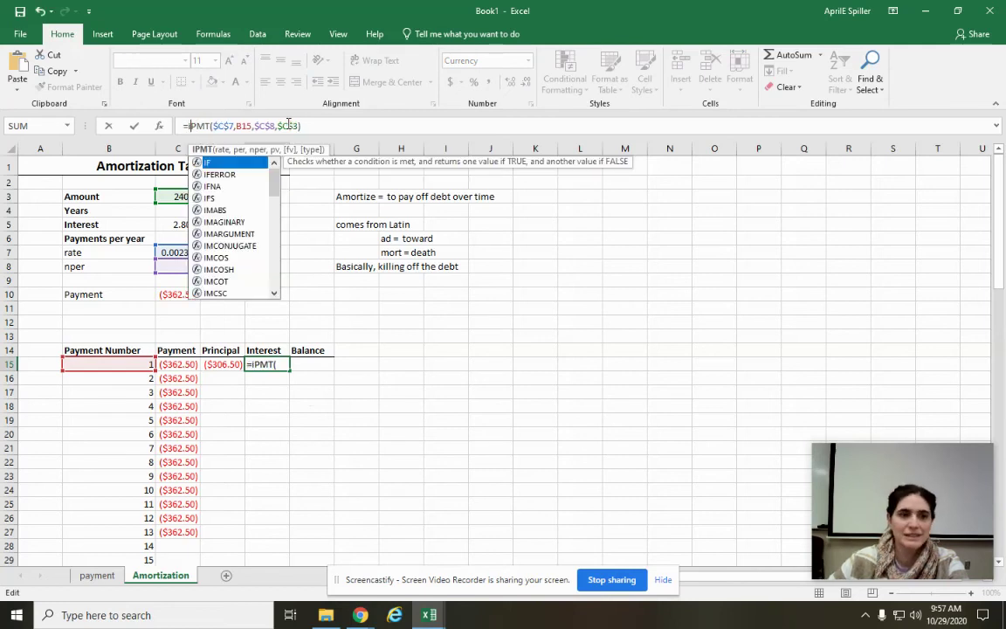
click(518, 384)
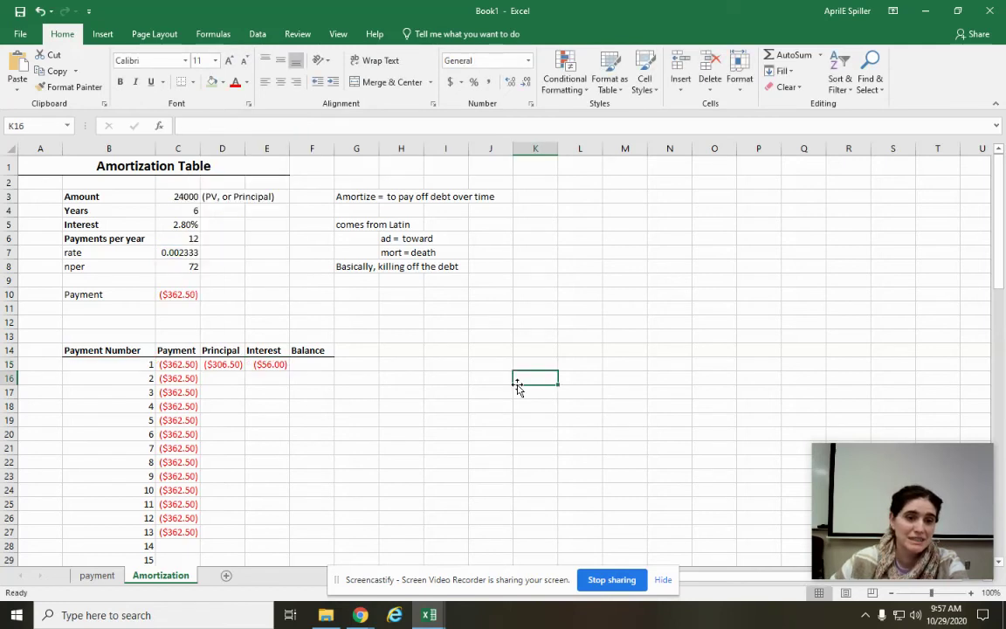
click(279, 366)
Re-enter E15 as =IPMT(C7,B15,C8,C3) using the rate, payment number, nper and Amount cells.
key(Delete)
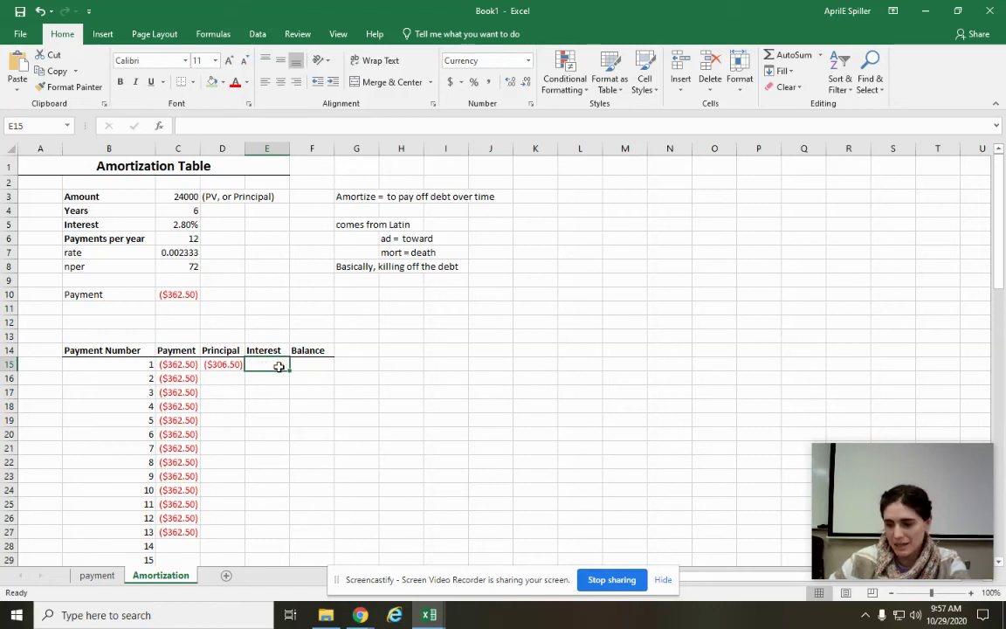
text(=ipm)
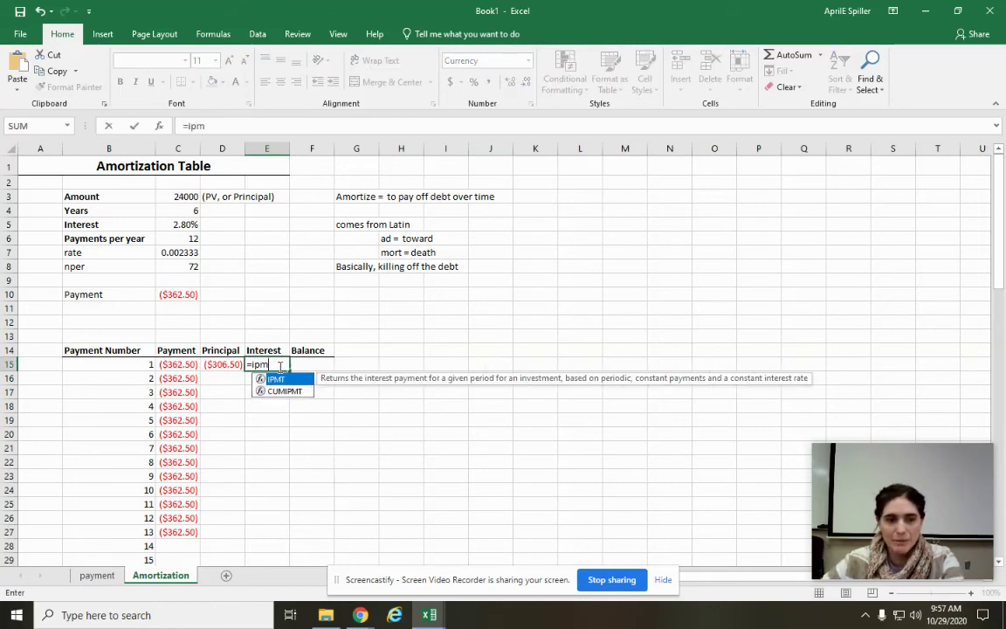
text(t()
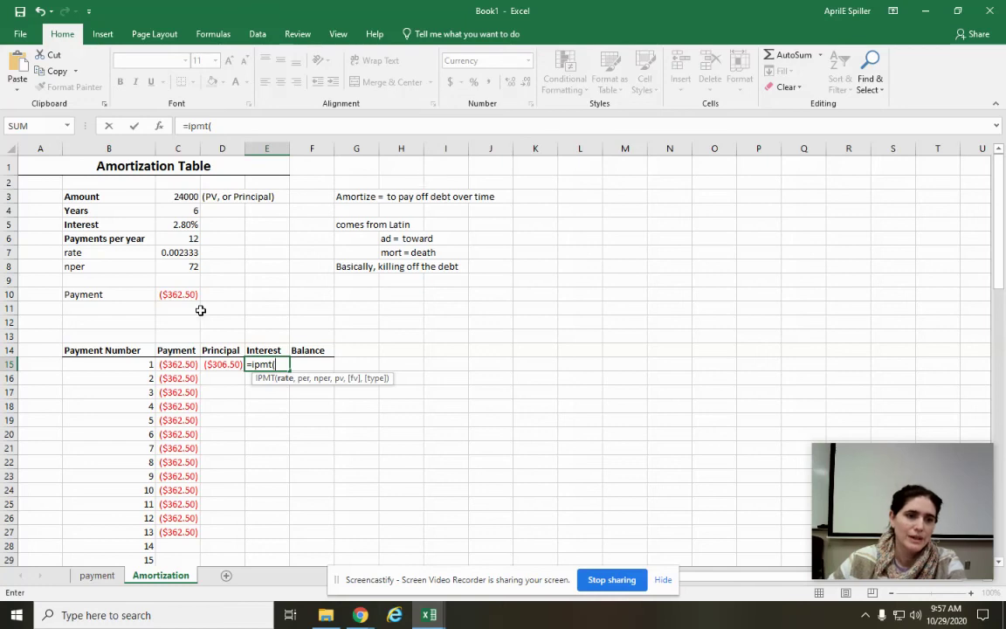
click(161, 253)
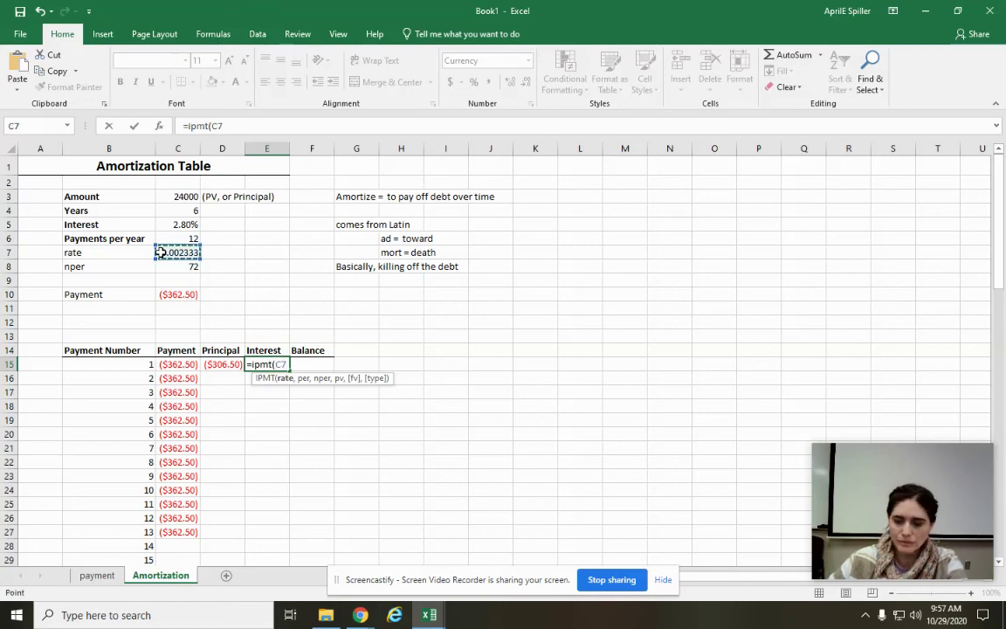
text(,)
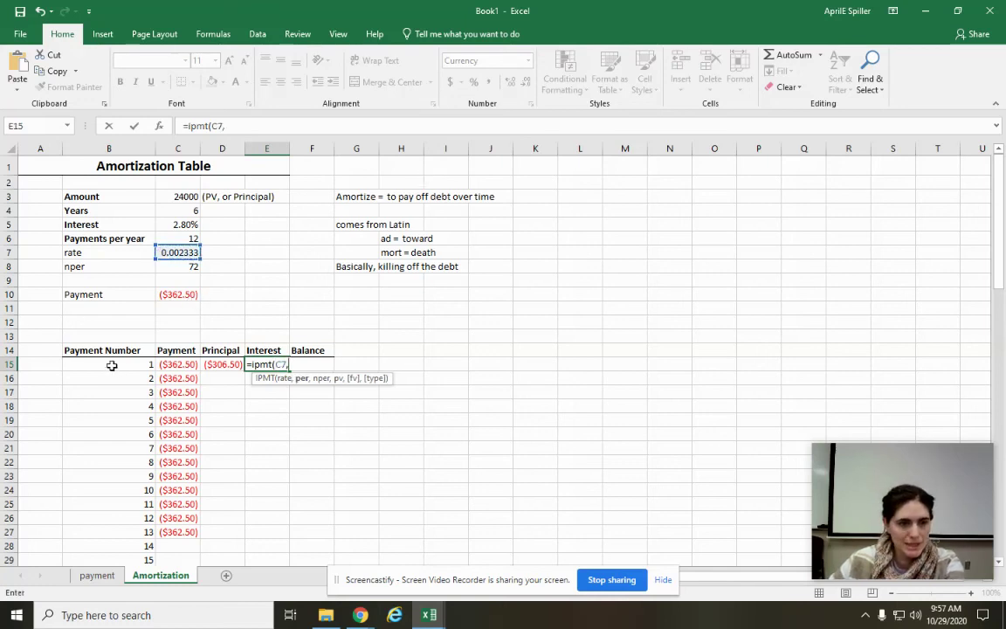
click(110, 365)
text(,)
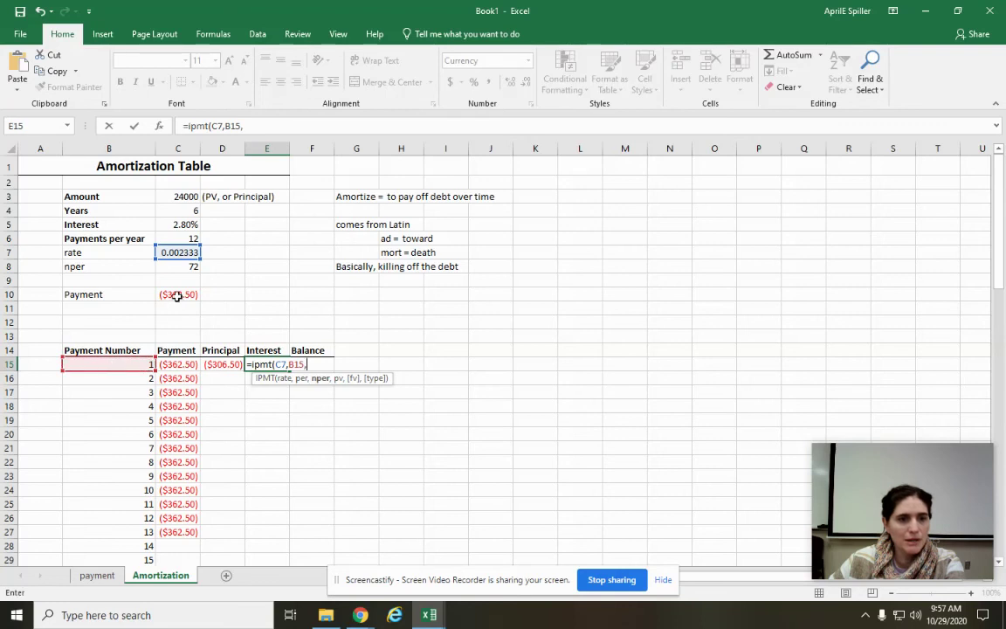
click(172, 267)
text(,)
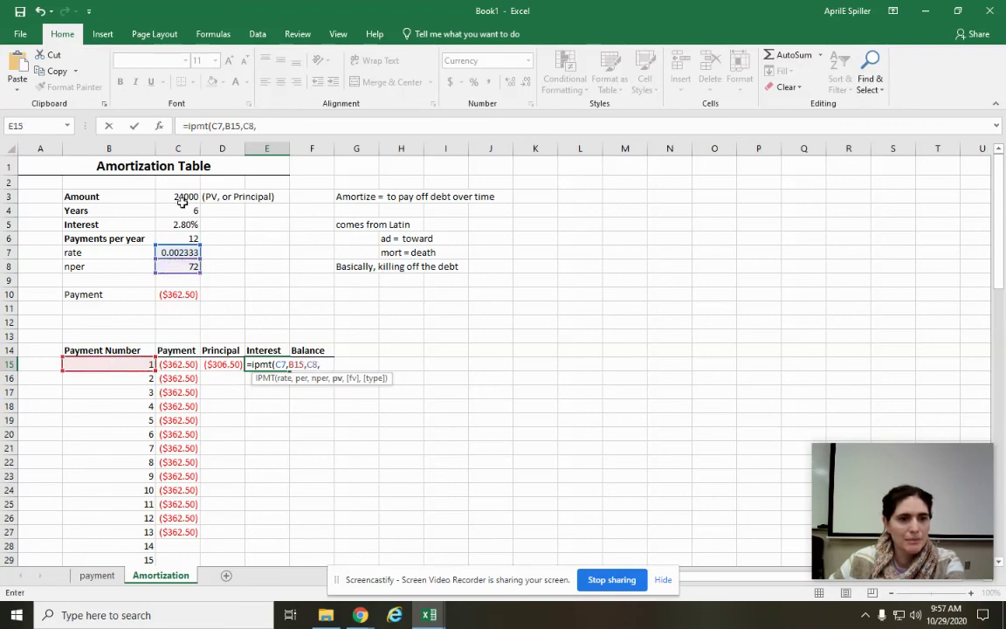
click(170, 195)
Lock C7, C8 and C3 as absolute references, giving =IPMT($C$7,B15,$C$8,$C$3) showing ($56.00).
click(210, 125)
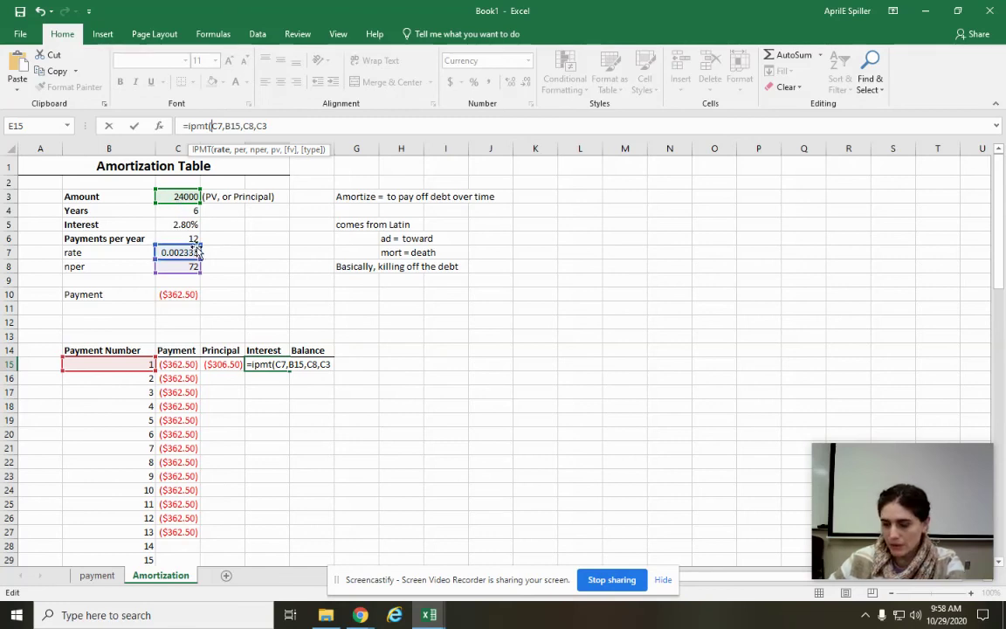
text($)
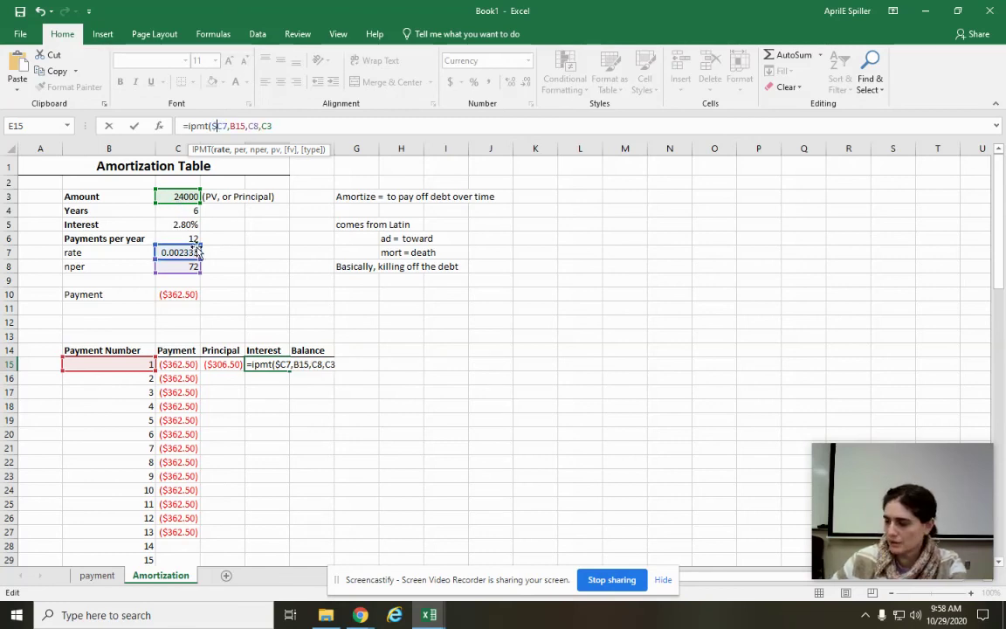
key(Right)
text($)
key(Right)
key(Right)
key(Right)
key(Right)
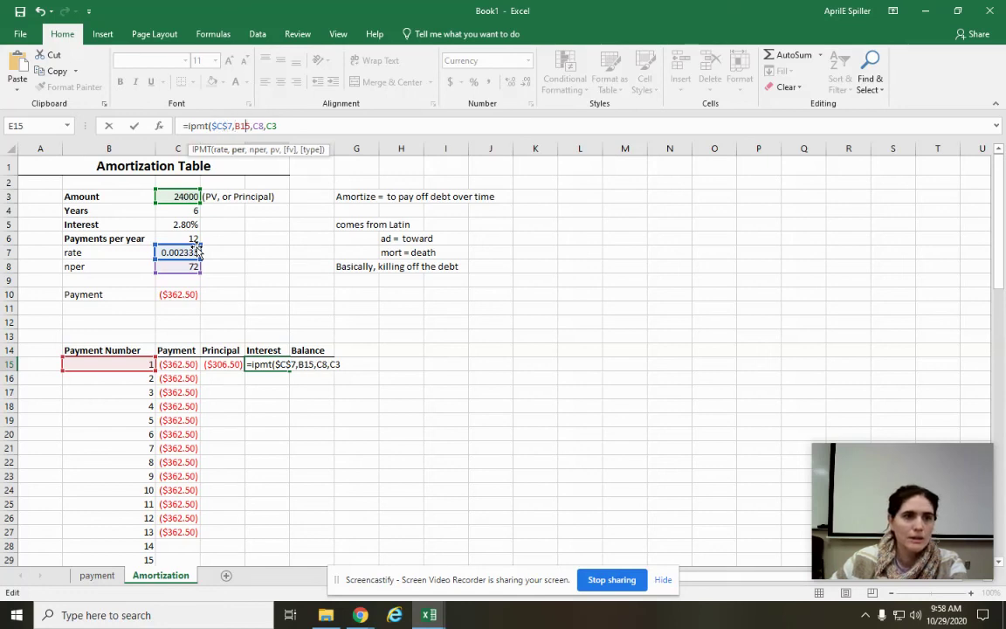
key(Right)
key(Right)
text($)
key(Right)
text($)
key(Right)
key(Right)
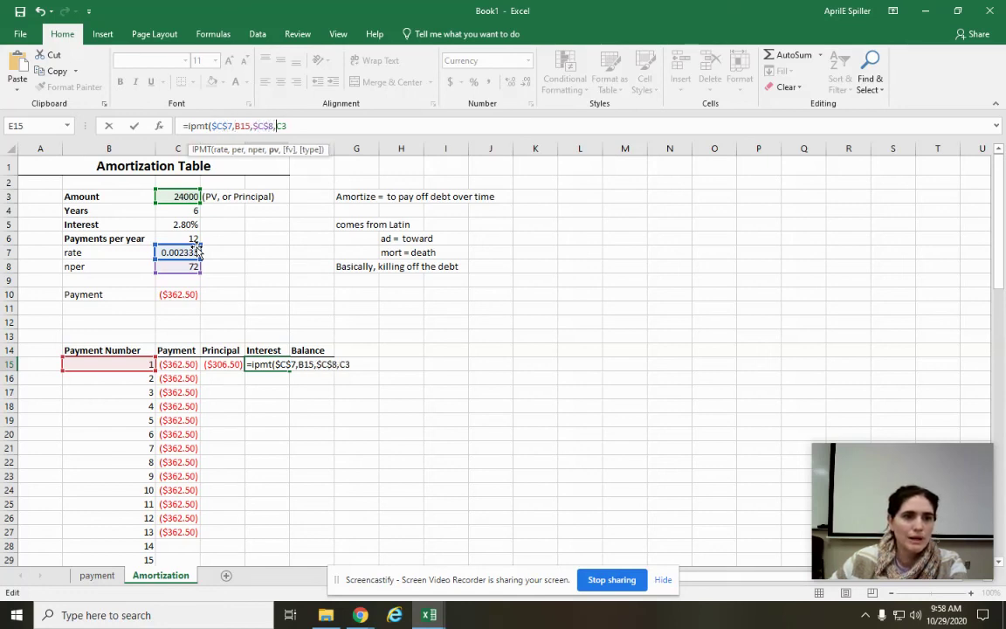
text($3)
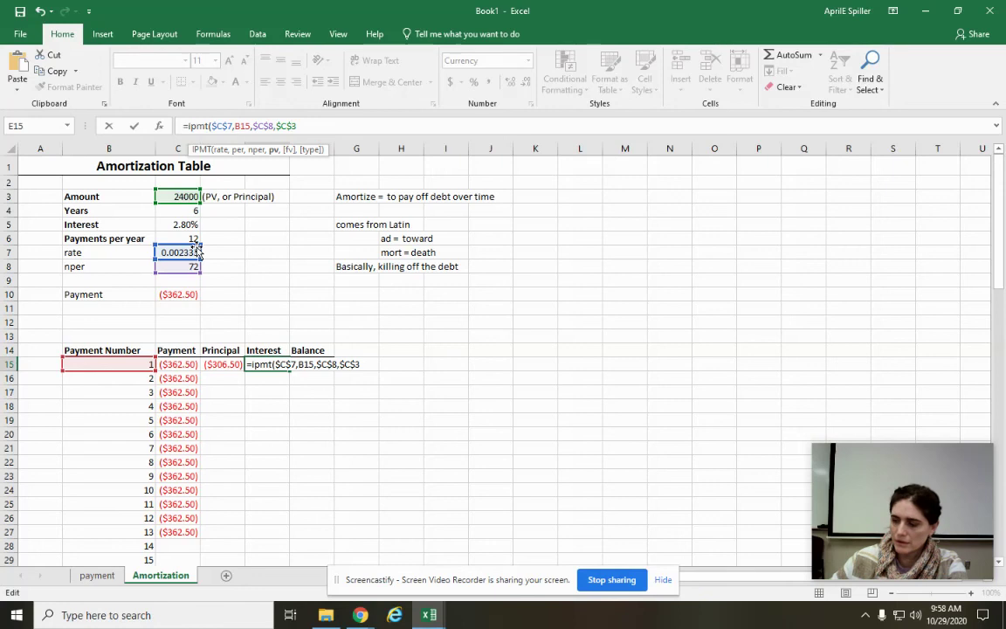
text())
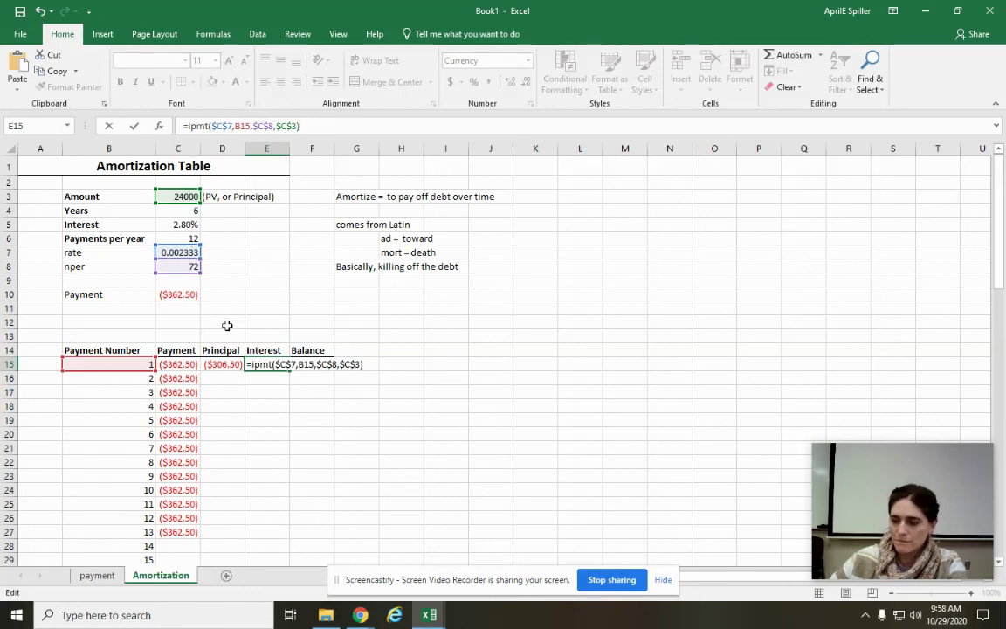
key(Return)
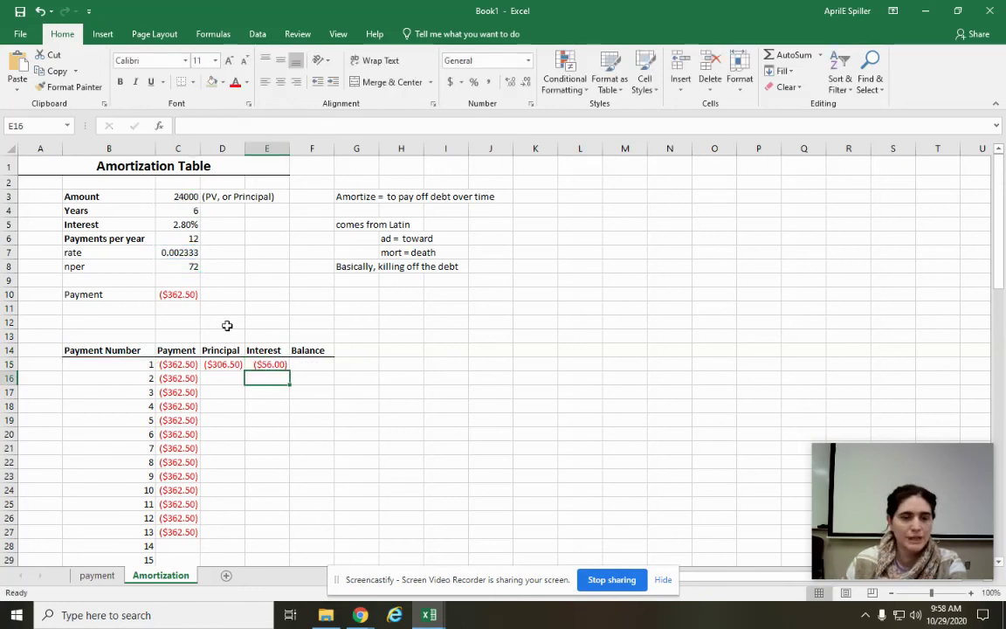
click(257, 364)
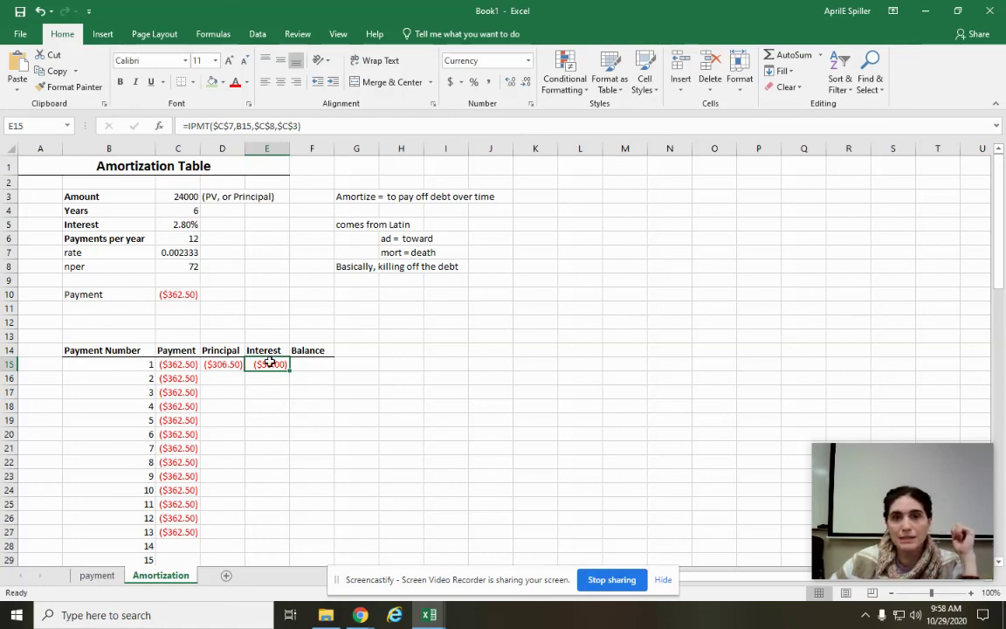
Fill the D15 principal and E15 interest formulas down to row 22 (payment 8).
click(231, 364)
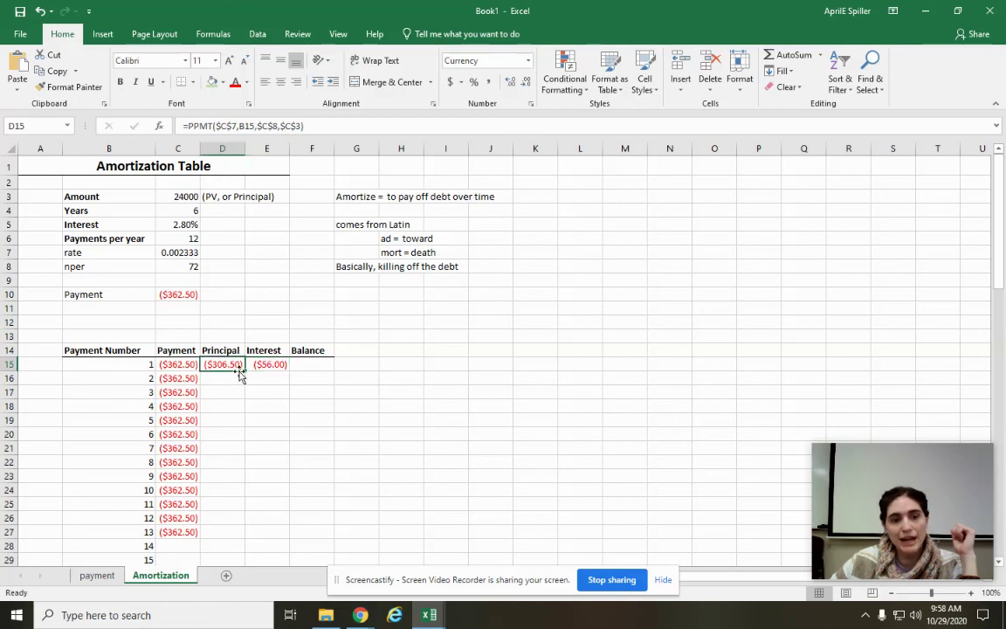
drag(245, 373, 244, 469)
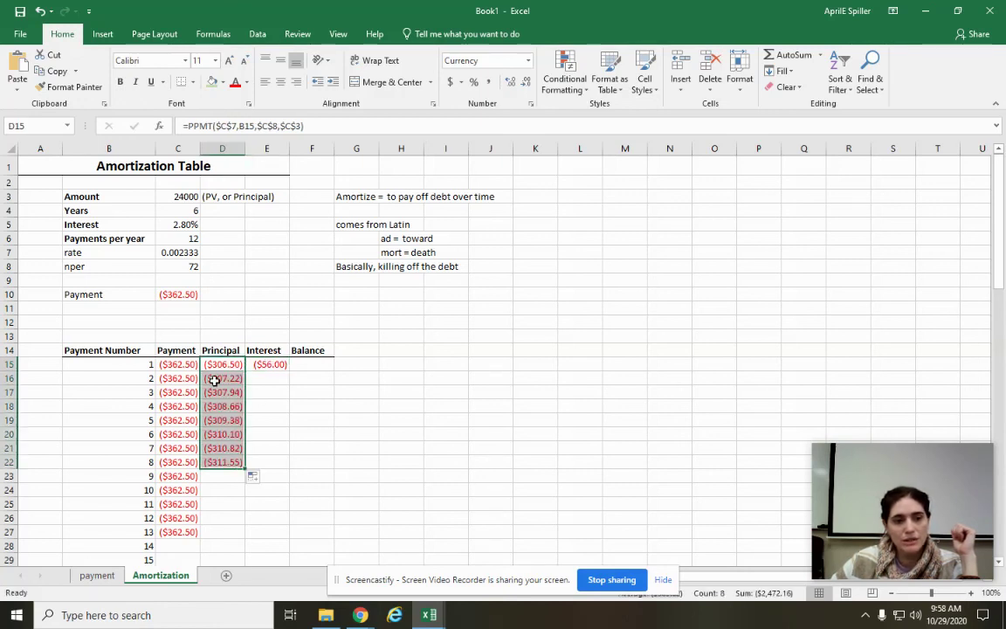
click(222, 502)
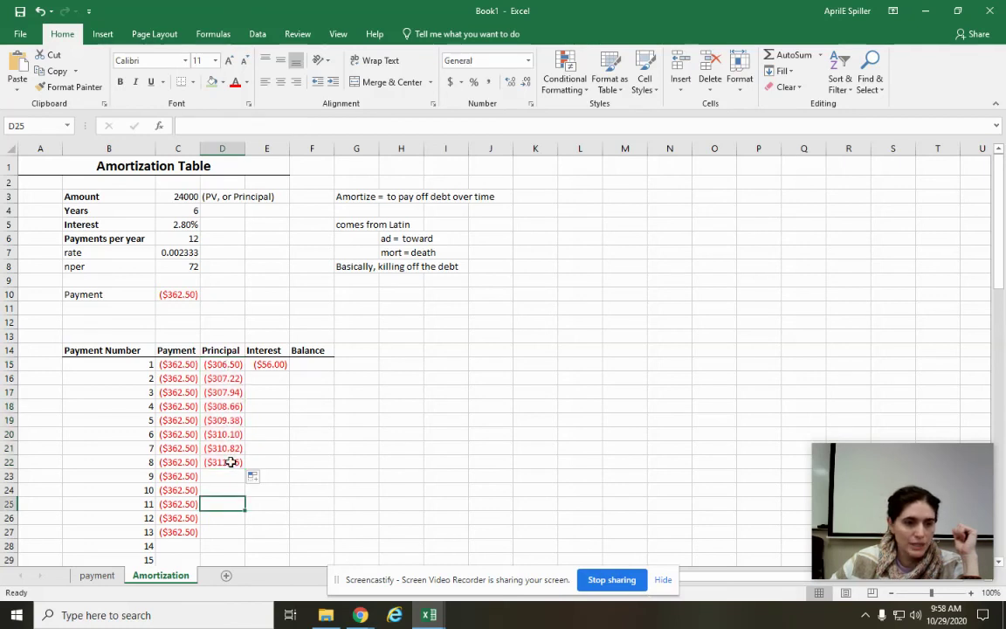
click(264, 363)
drag(289, 371, 290, 472)
click(293, 502)
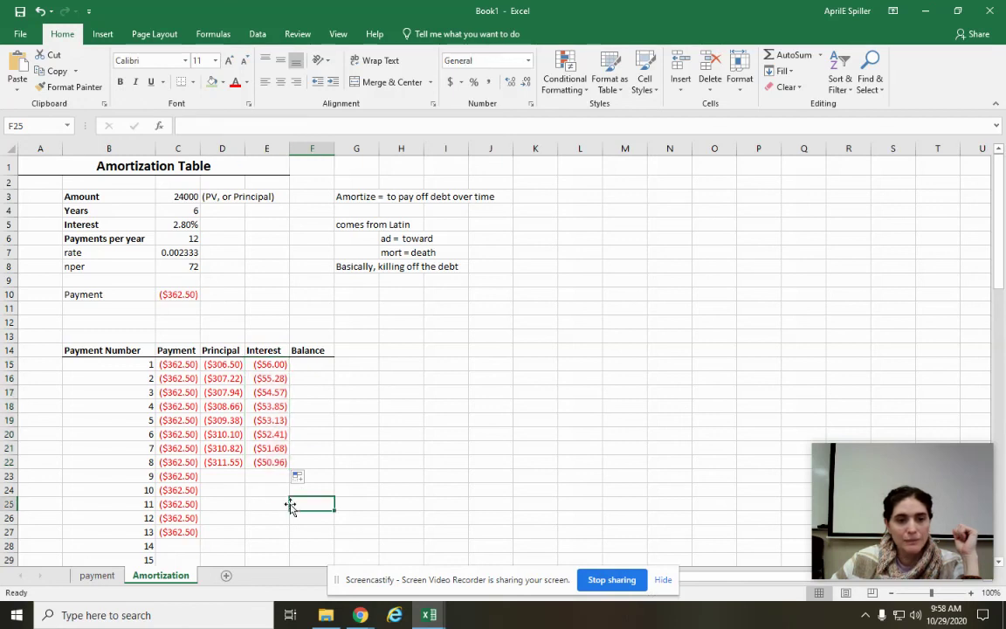